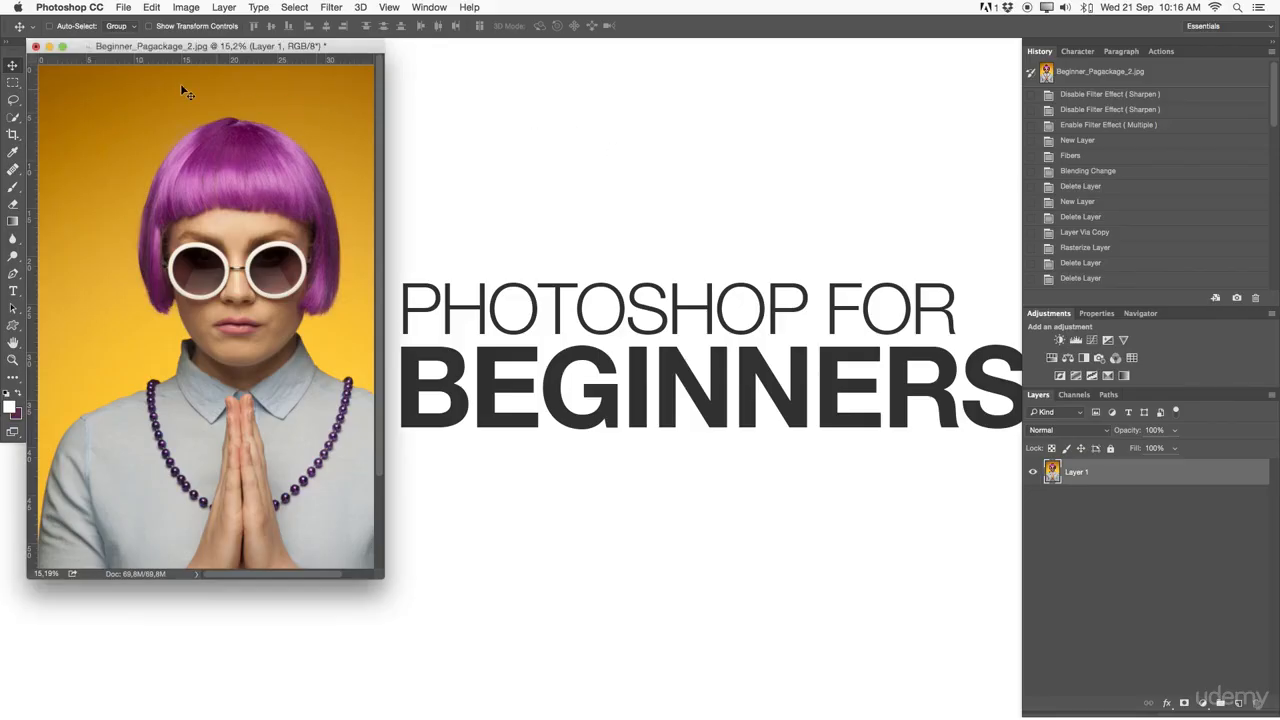
Put the open portrait window and Photoshop out of sight and switch to Adobe Bridge CS6.
{"action": "left_click", "coordinate": [61, 47]}
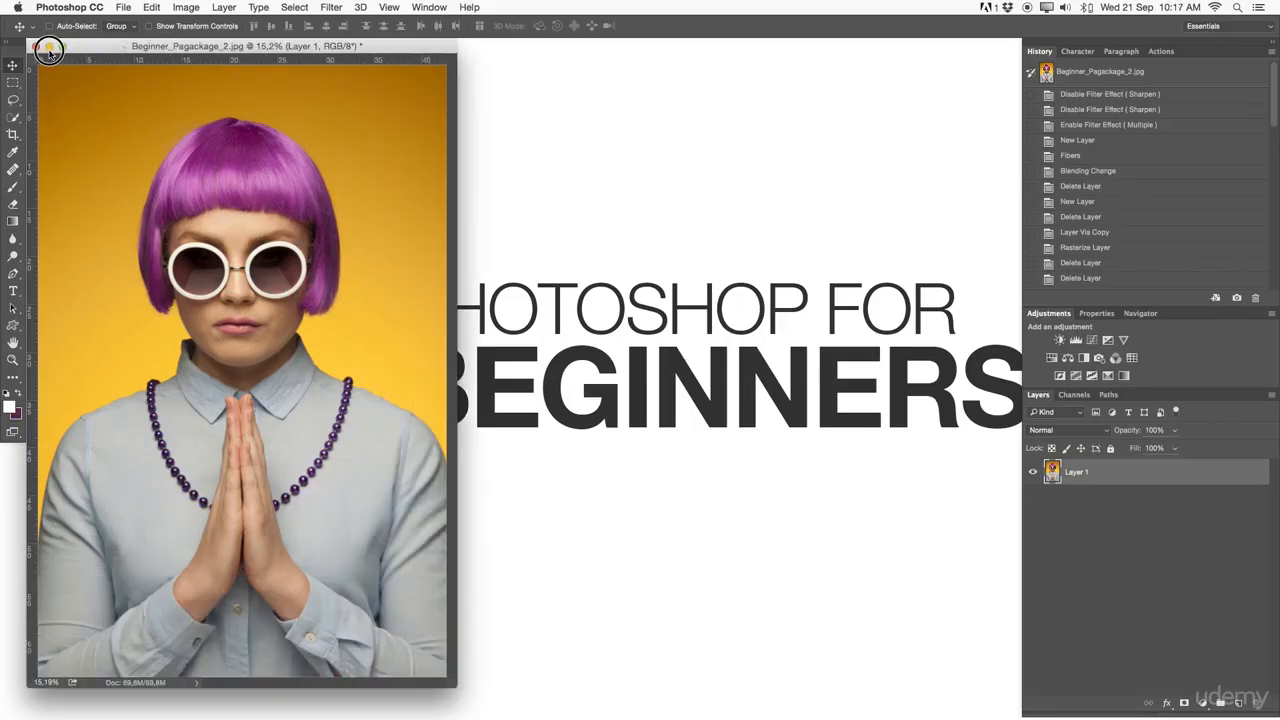
{"action": "left_click", "coordinate": [49, 51]}
{"action": "key", "text": "super+h"}
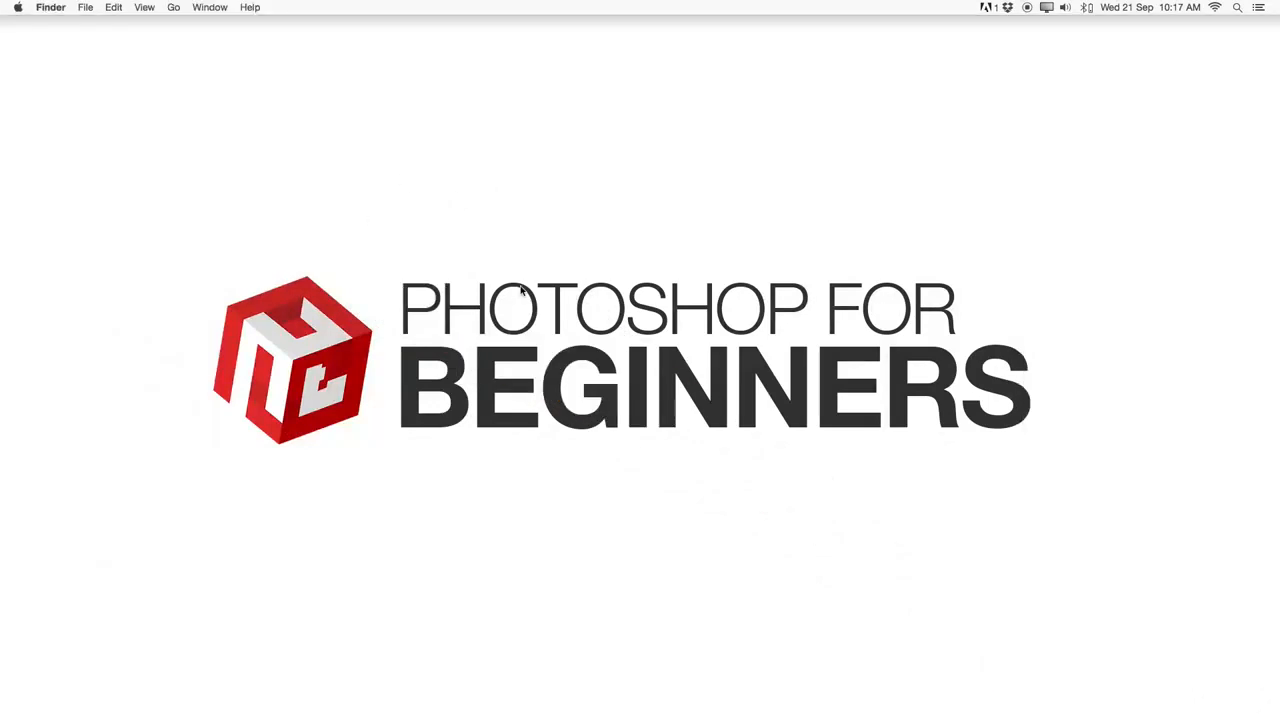
{"action": "mouse_move", "coordinate": [575, 715]}
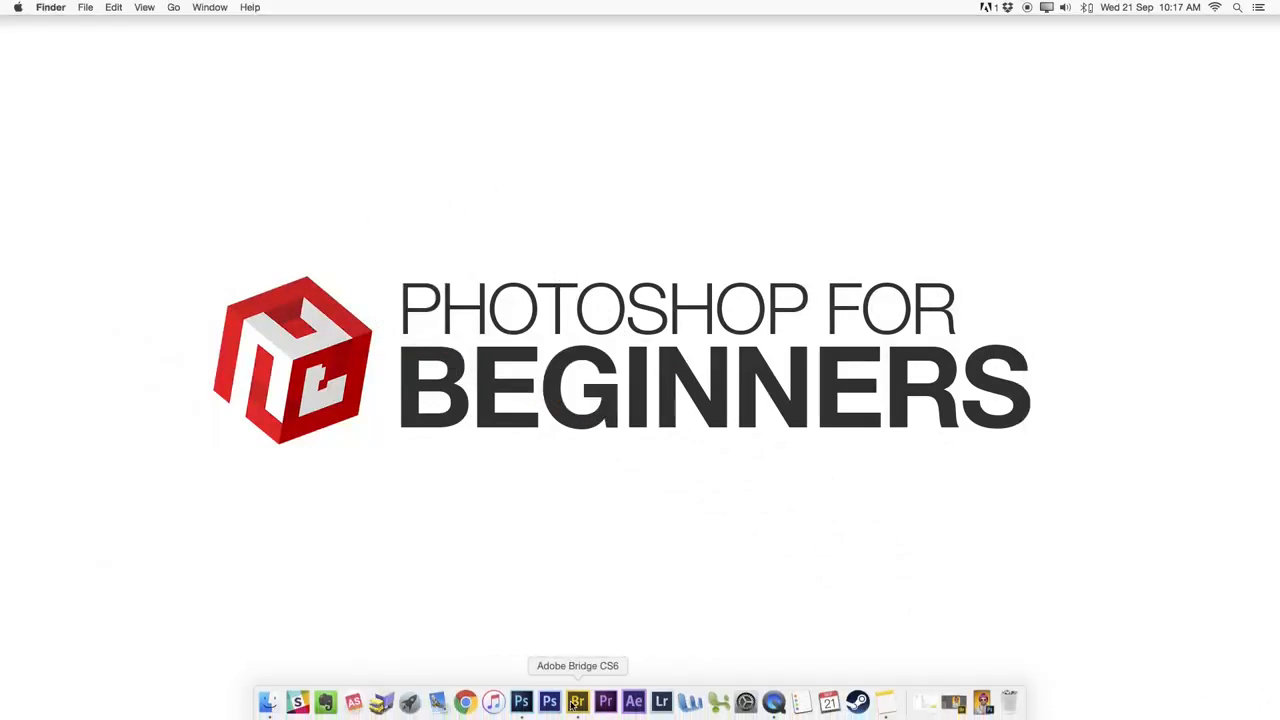
{"action": "left_click", "coordinate": [573, 704]}
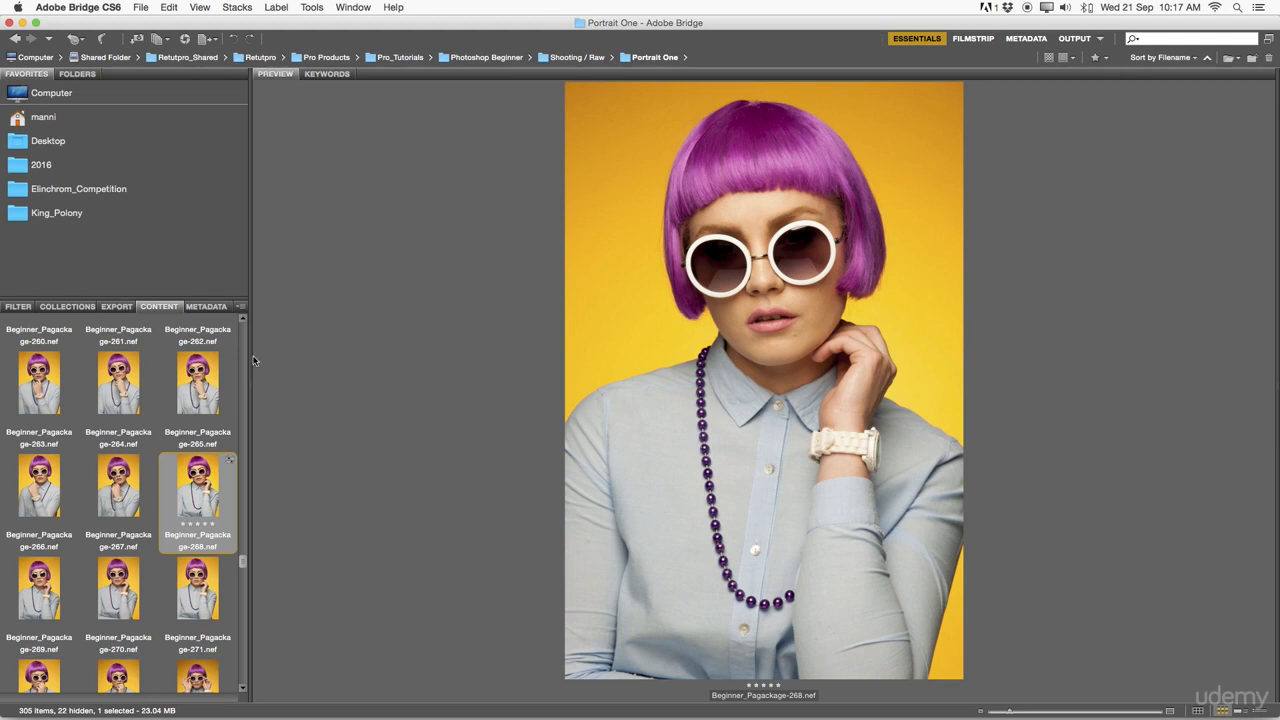
Browse the thumbnails of the Portrait One folder and preview Beginner_Pagackage-208.nef.
{"action": "scroll", "coordinate": [87, 388], "scroll_direction": "up", "scroll_amount": 10}
{"action": "scroll", "coordinate": [87, 388], "scroll_direction": "up", "scroll_amount": 20}
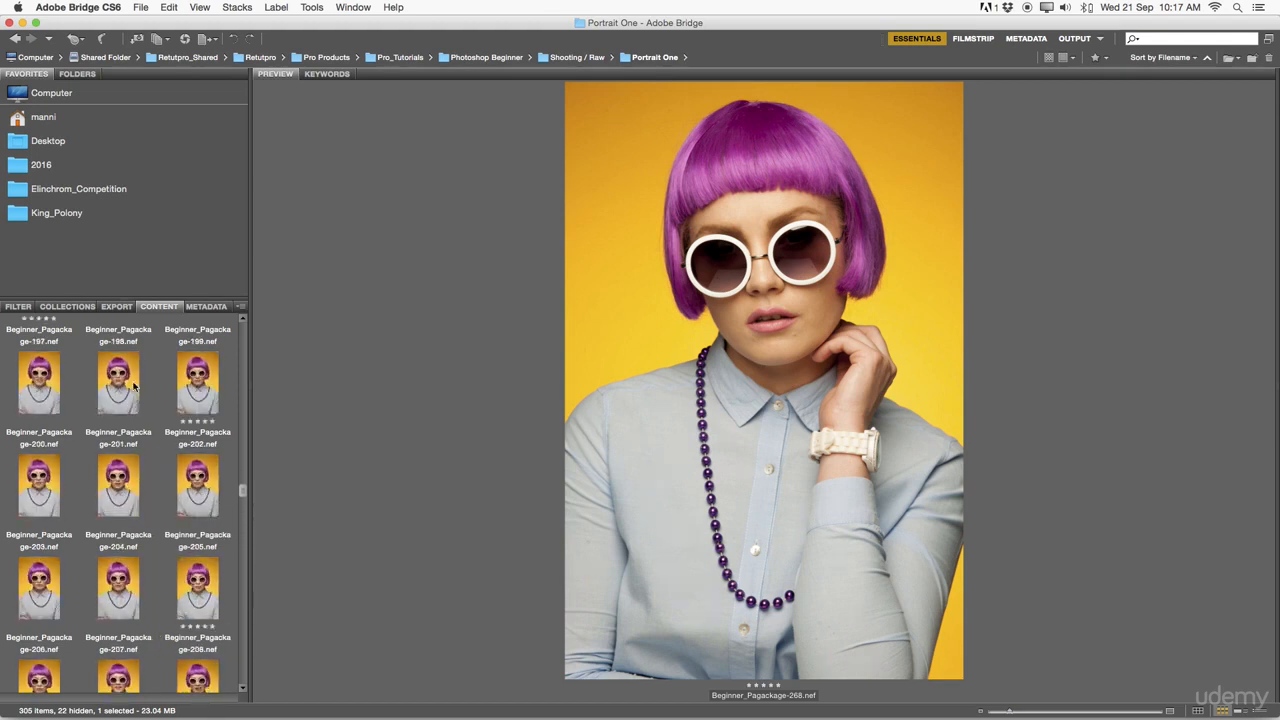
{"action": "scroll", "coordinate": [133, 388], "scroll_direction": "down", "scroll_amount": 13}
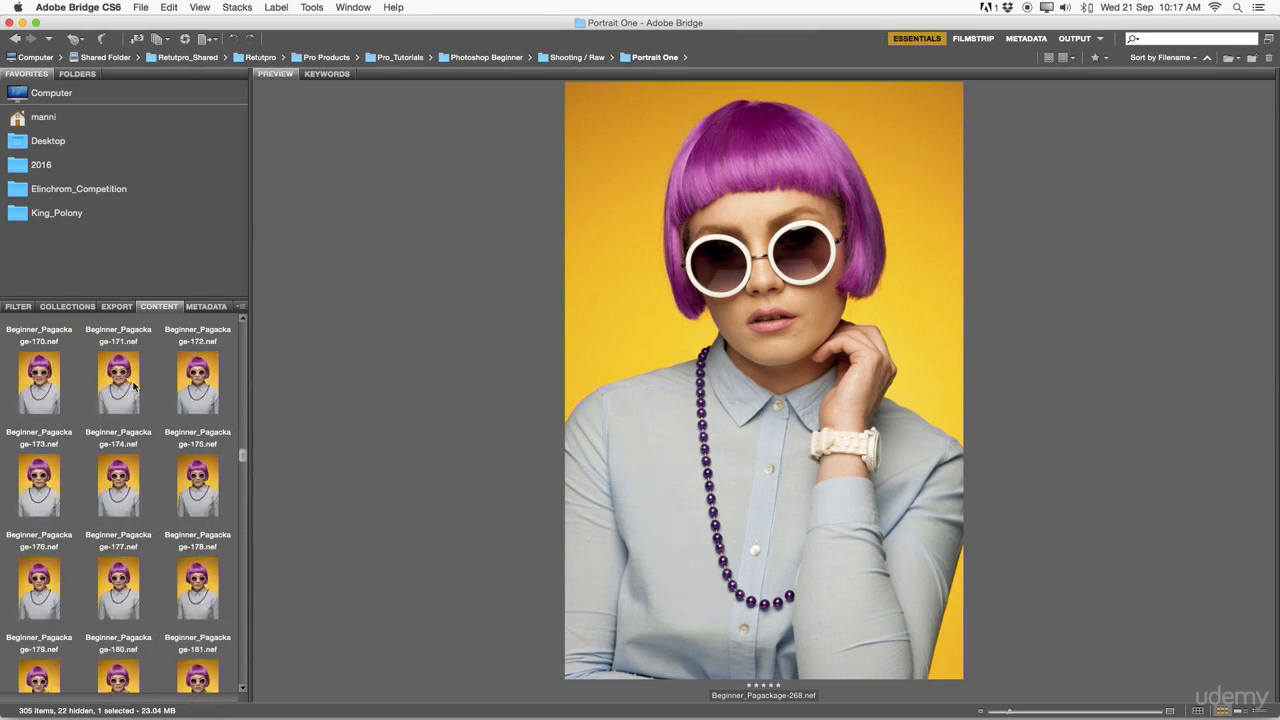
{"action": "scroll", "coordinate": [137, 381], "scroll_direction": "down", "scroll_amount": 2}
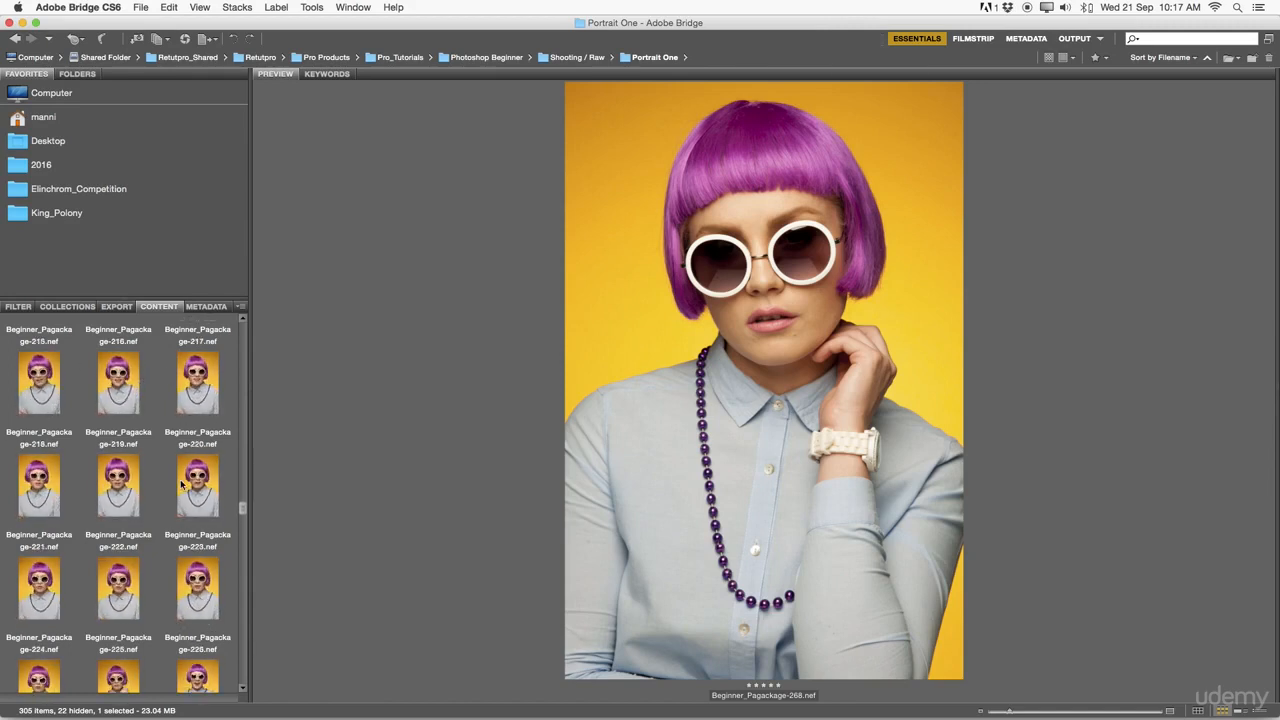
{"action": "scroll", "coordinate": [186, 476], "scroll_direction": "up", "scroll_amount": 1}
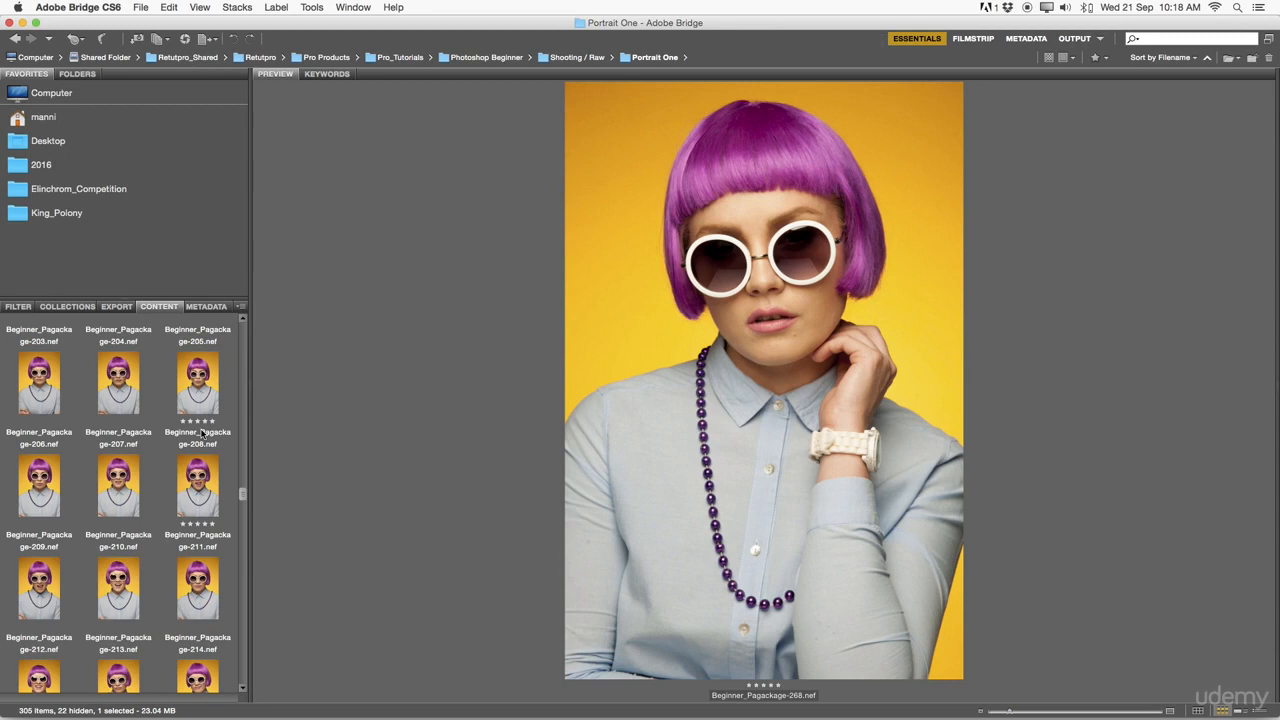
{"action": "left_click", "coordinate": [197, 420]}
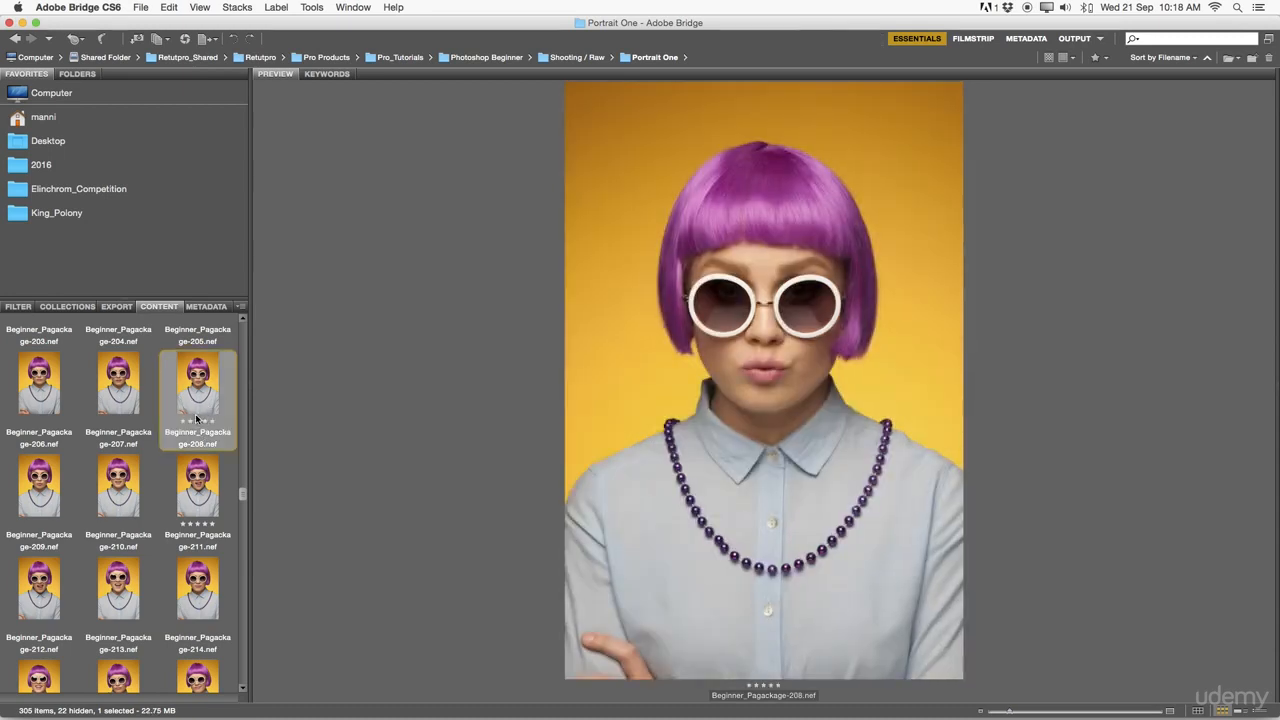
Compare the shots following Beginner_Pagackage-208.nef in the preview, ending on Beginner_Pagackage-211.nef.
{"action": "key", "text": "Right"}
{"action": "key", "text": "Right"}
{"action": "key", "text": "Right"}
{"action": "key", "text": "Right"}
{"action": "key", "text": "Right"}
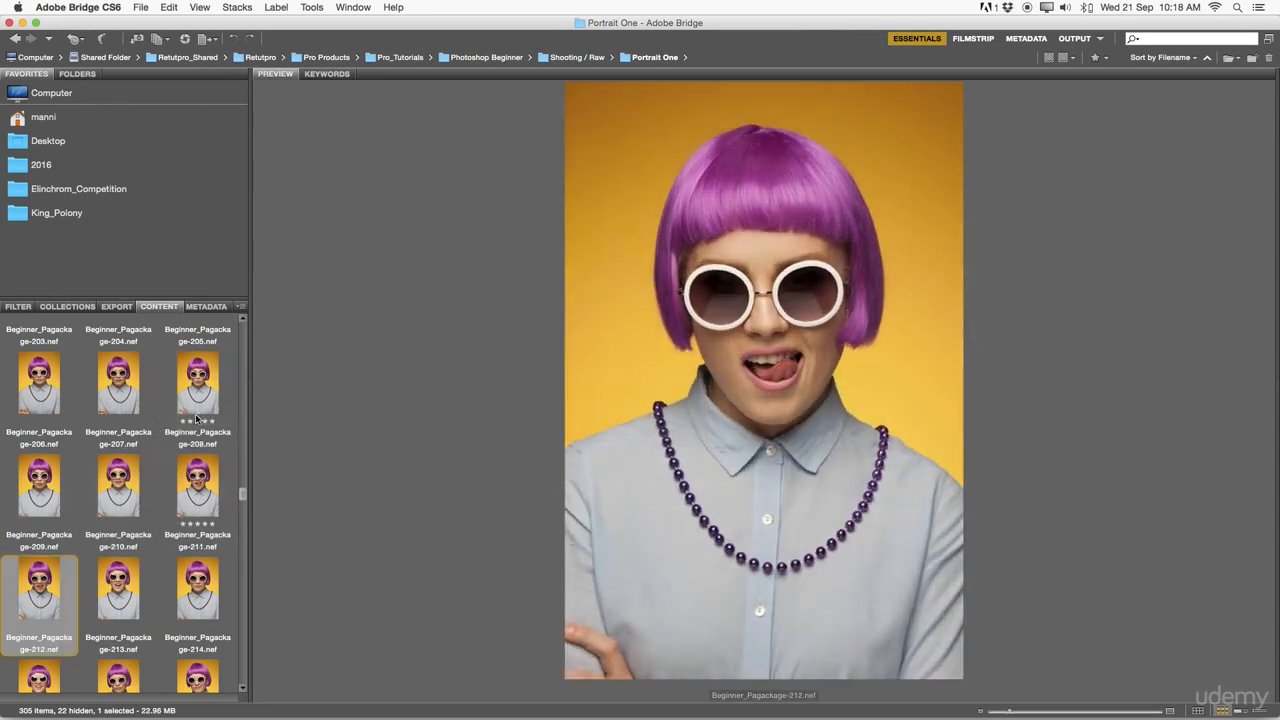
{"action": "key", "text": "Right"}
{"action": "key", "text": "Right"}
{"action": "key", "text": "Right"}
{"action": "key", "text": "Right"}
{"action": "key", "text": "Right"}
{"action": "key", "text": "Right"}
{"action": "key", "text": "Right"}
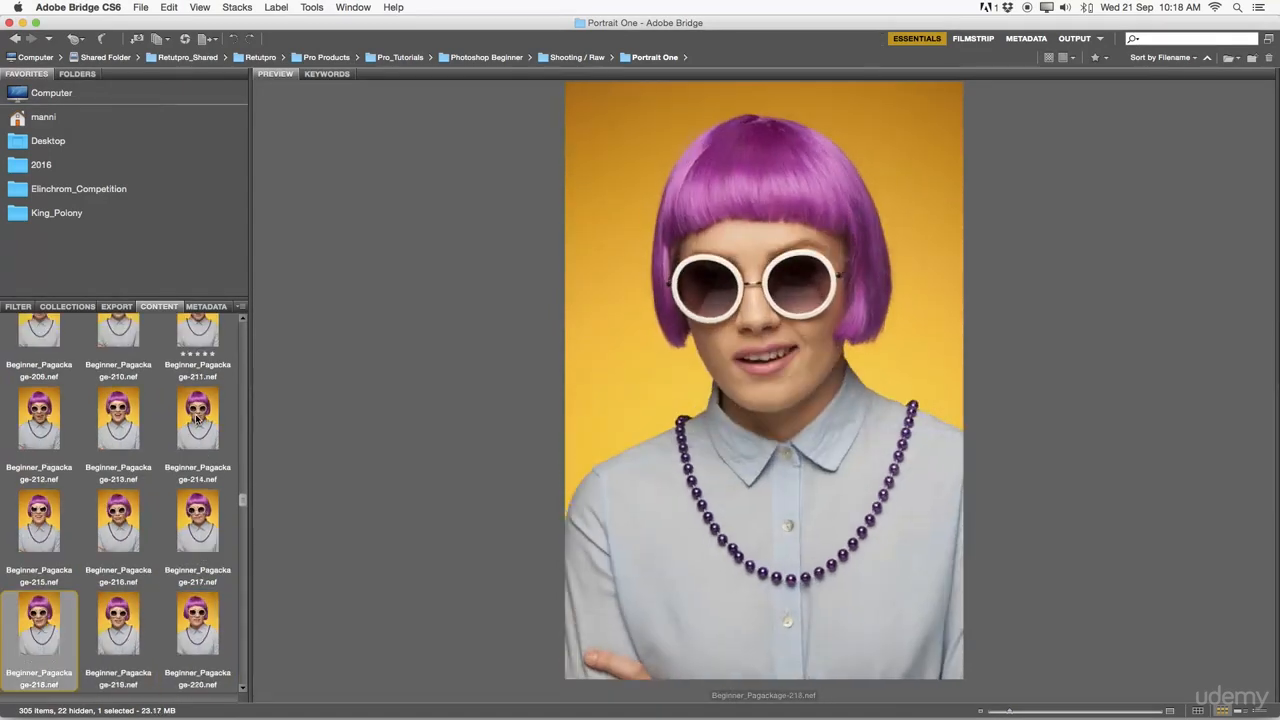
{"action": "key", "text": "Left"}
{"action": "key", "text": "Left"}
{"action": "key", "text": "Left"}
{"action": "key", "text": "Left"}
{"action": "key", "text": "Left"}
{"action": "key", "text": "Left"}
{"action": "key", "text": "Left"}
{"action": "key", "text": "Left"}
{"action": "key", "text": "Left"}
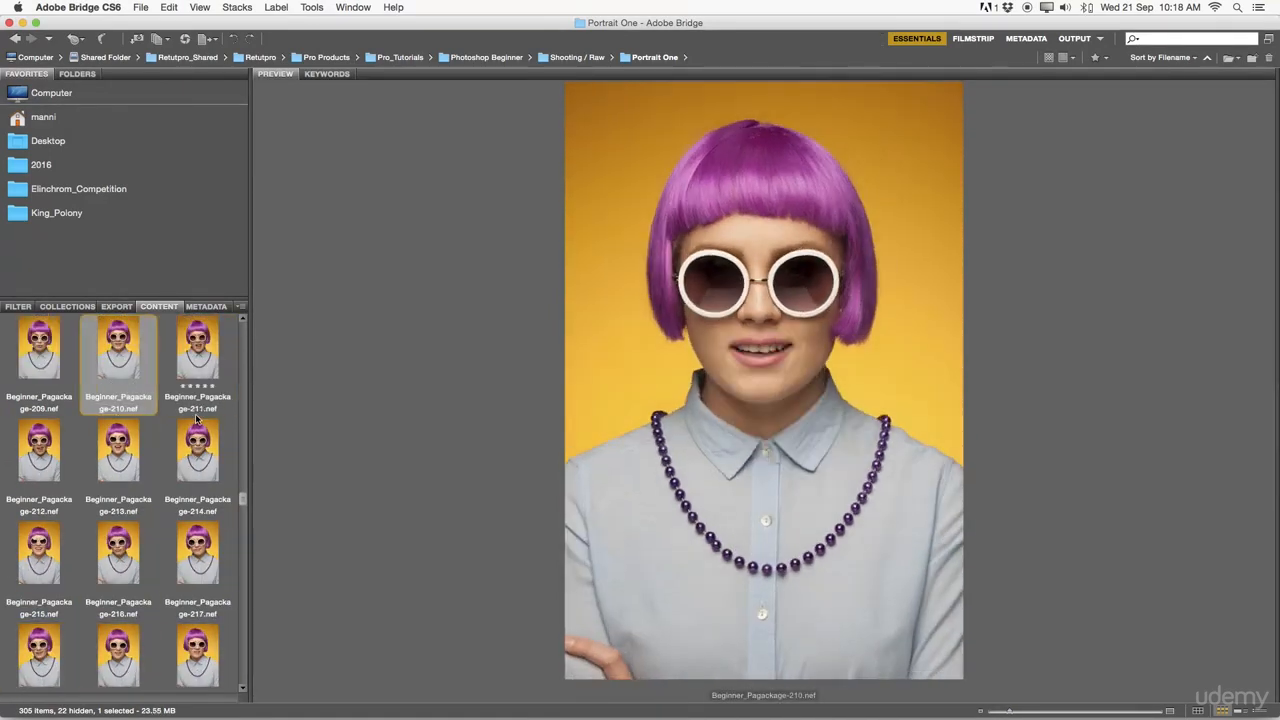
{"action": "key", "text": "Left"}
{"action": "key", "text": "Right"}
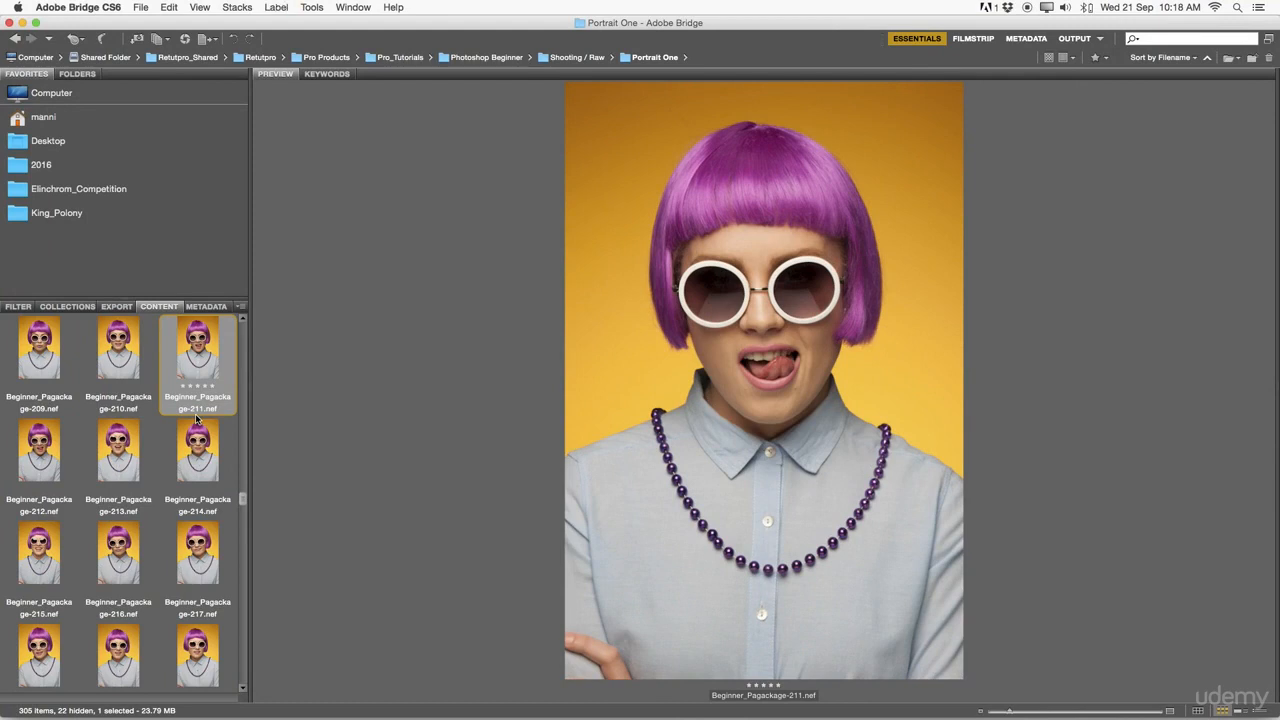
Try three-star and four-star ratings and the red label on Beginner_Pagackage-211.nef, restoring five stars without a label.
{"action": "key", "text": "super+3"}
{"action": "key", "text": "super+4"}
{"action": "key", "text": "super+6"}
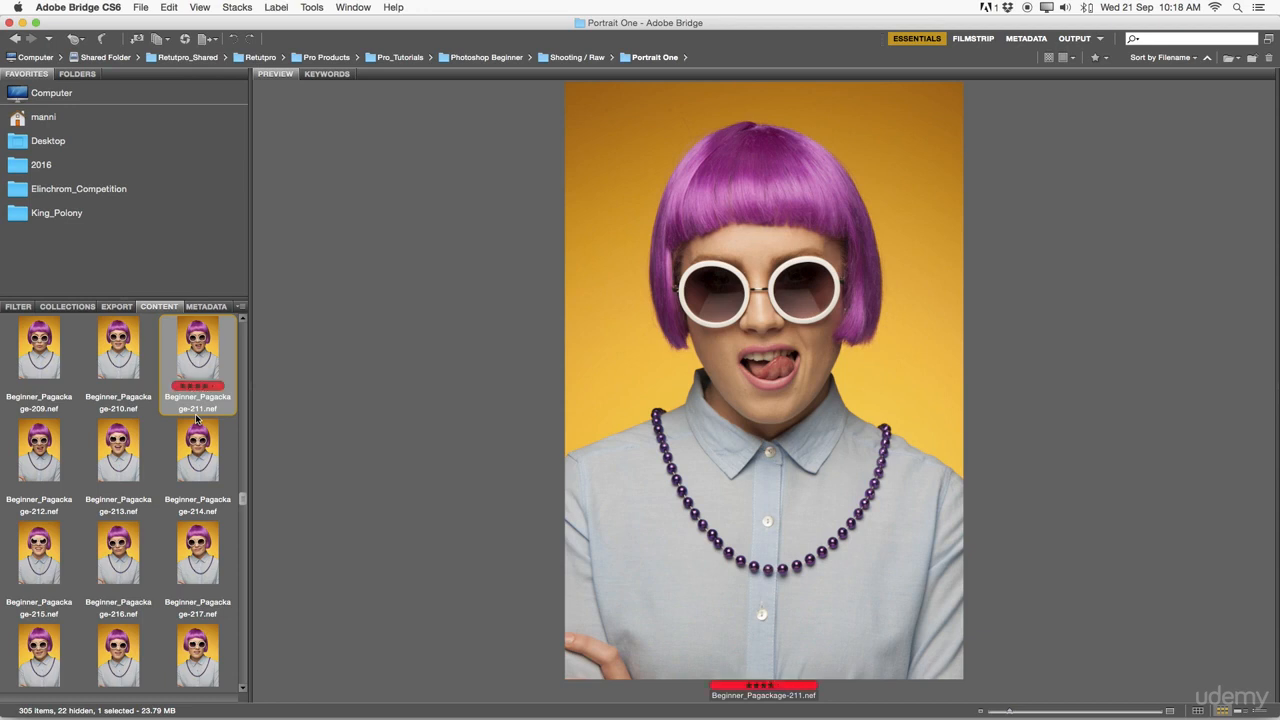
{"action": "key", "text": "super+5"}
{"action": "key", "text": "super+6"}
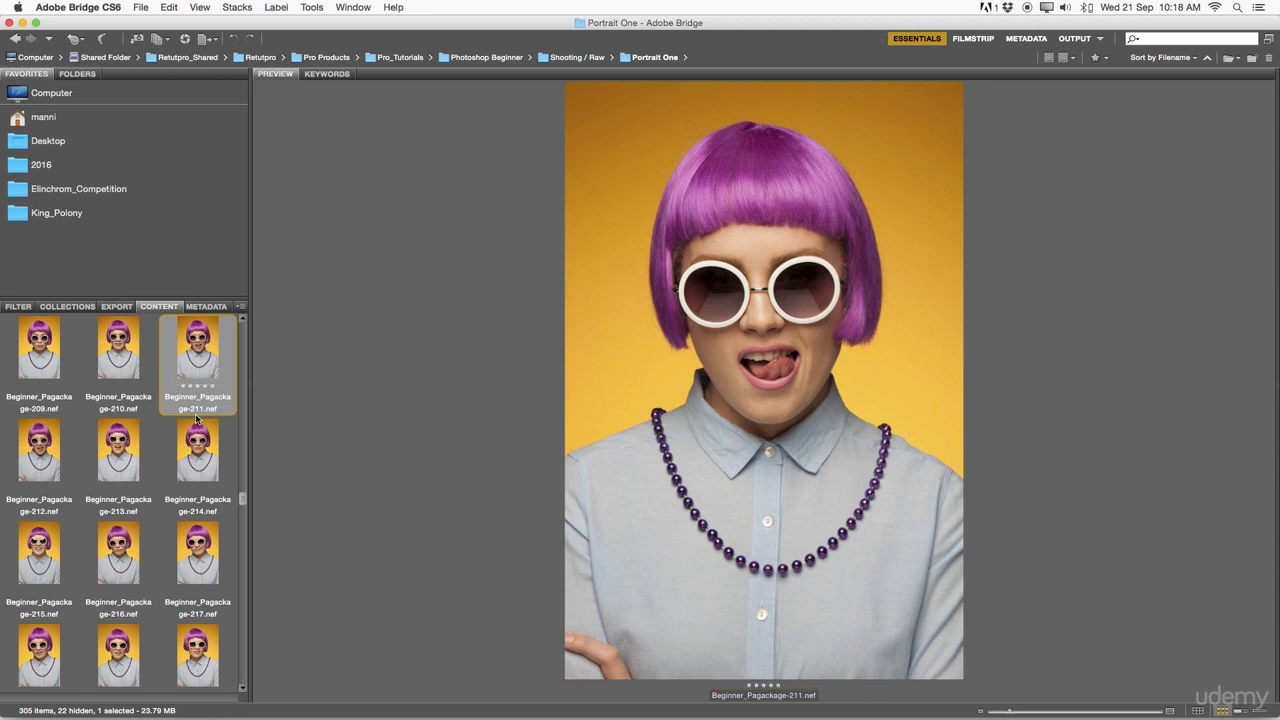
{"action": "key", "text": "super+0"}
Filter the Portrait One folder to show only photos rated 5 stars.
{"action": "scroll", "coordinate": [224, 453], "scroll_direction": "down", "scroll_amount": 2}
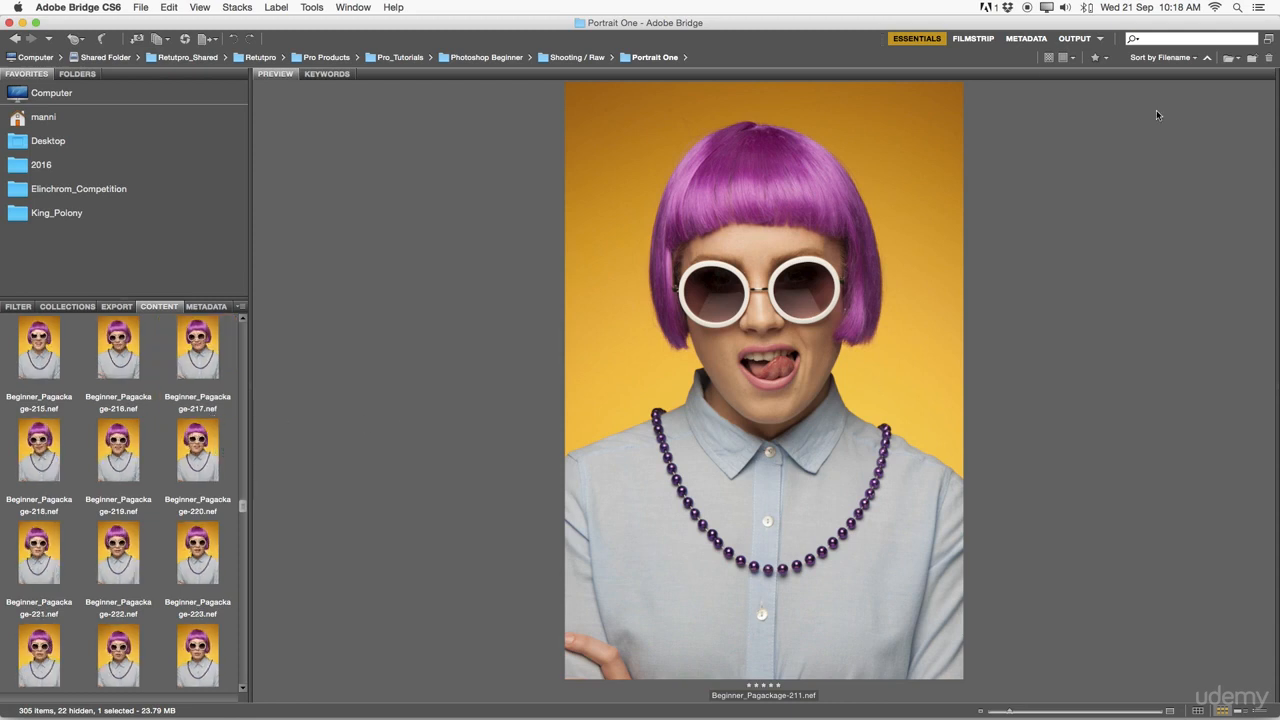
{"action": "left_click", "coordinate": [1097, 59]}
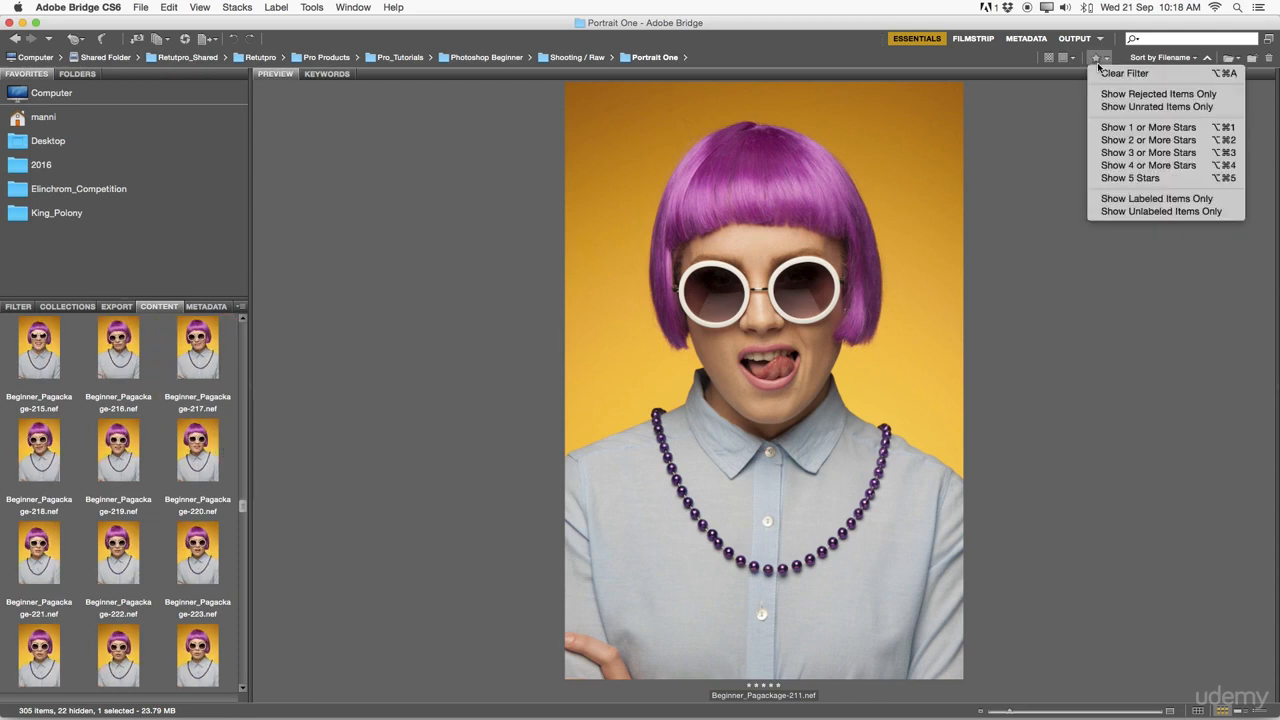
{"action": "left_click", "coordinate": [1158, 178]}
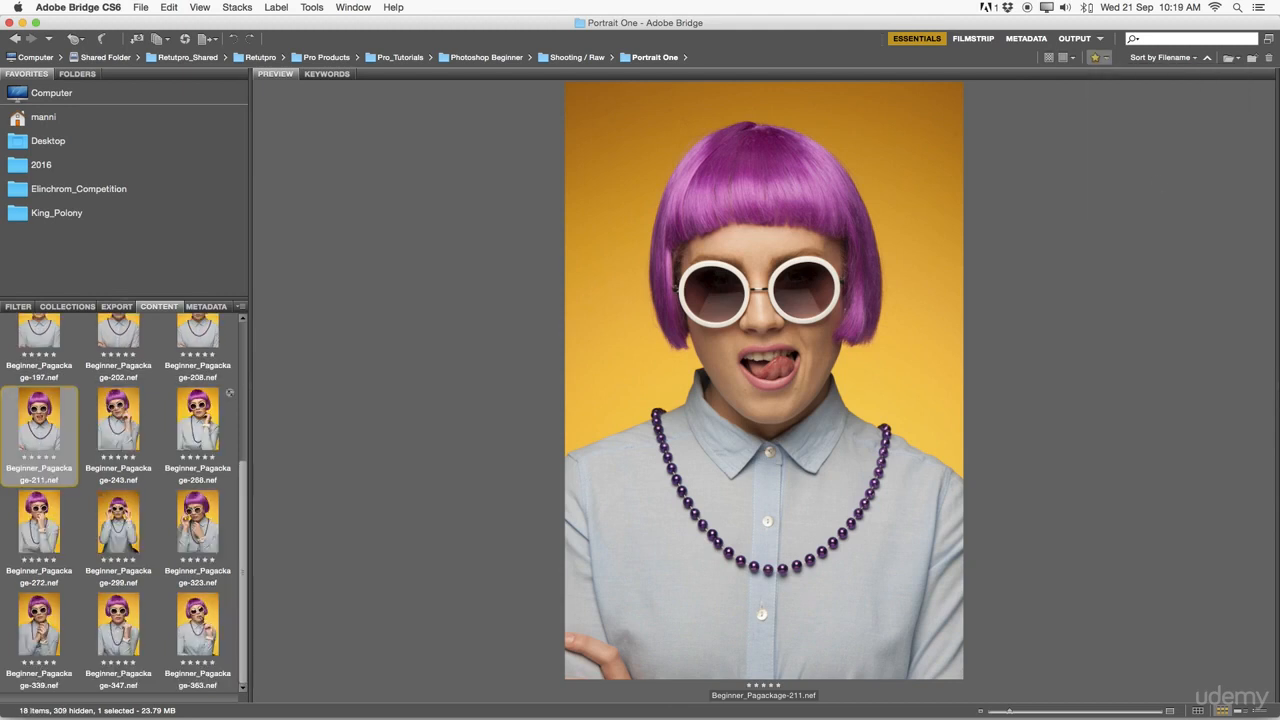
Preview the five-star photos from Beginner_Pagackage-091.nef through to the last one, Beginner_Pagackage-363.nef.
{"action": "scroll", "coordinate": [142, 492], "scroll_direction": "up", "scroll_amount": 5}
{"action": "left_click", "coordinate": [125, 390]}
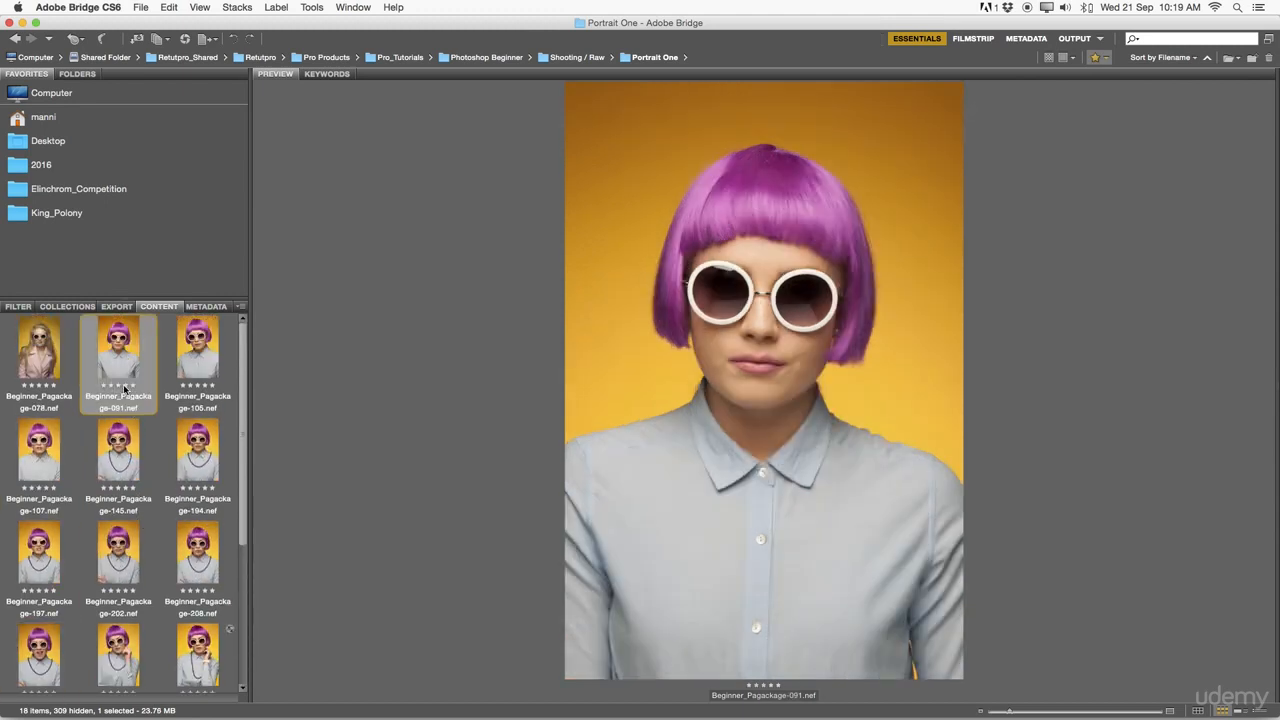
{"action": "key", "text": "Down"}
{"action": "key", "text": "Down"}
{"action": "key", "text": "Down"}
{"action": "key", "text": "Down"}
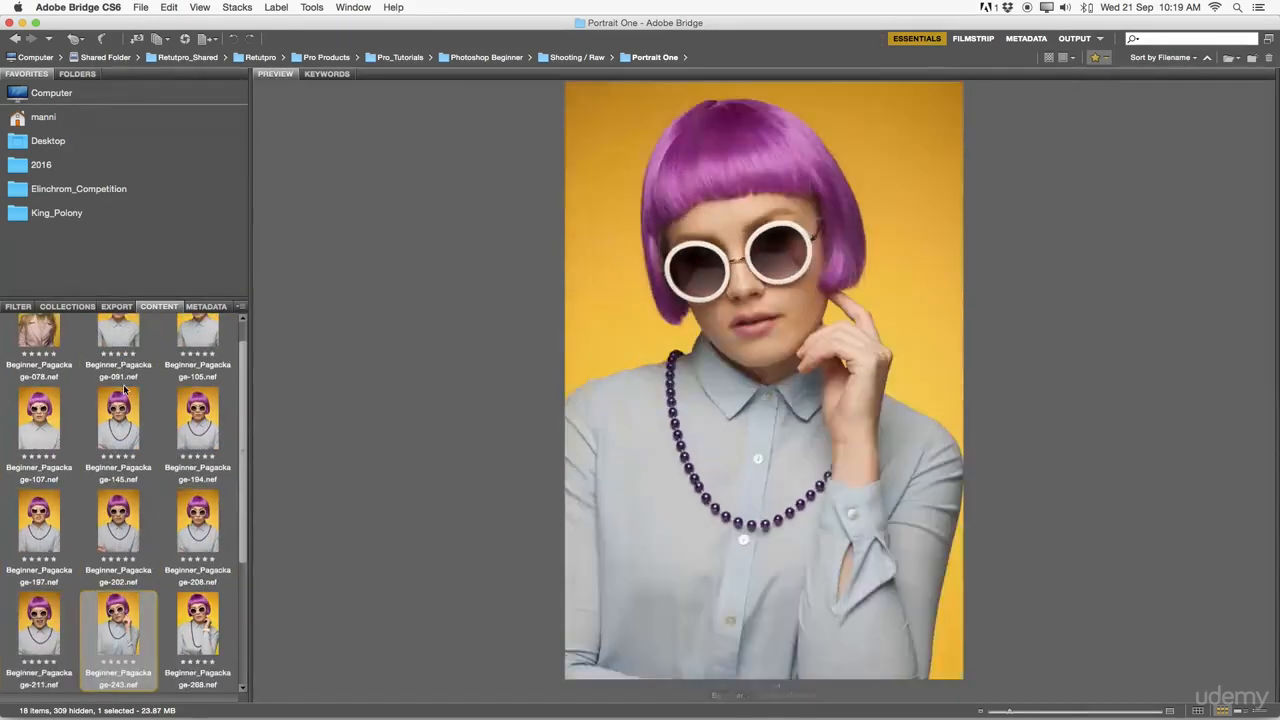
{"action": "key", "text": "Right"}
{"action": "key", "text": "Right"}
{"action": "key", "text": "Right"}
{"action": "key", "text": "Right"}
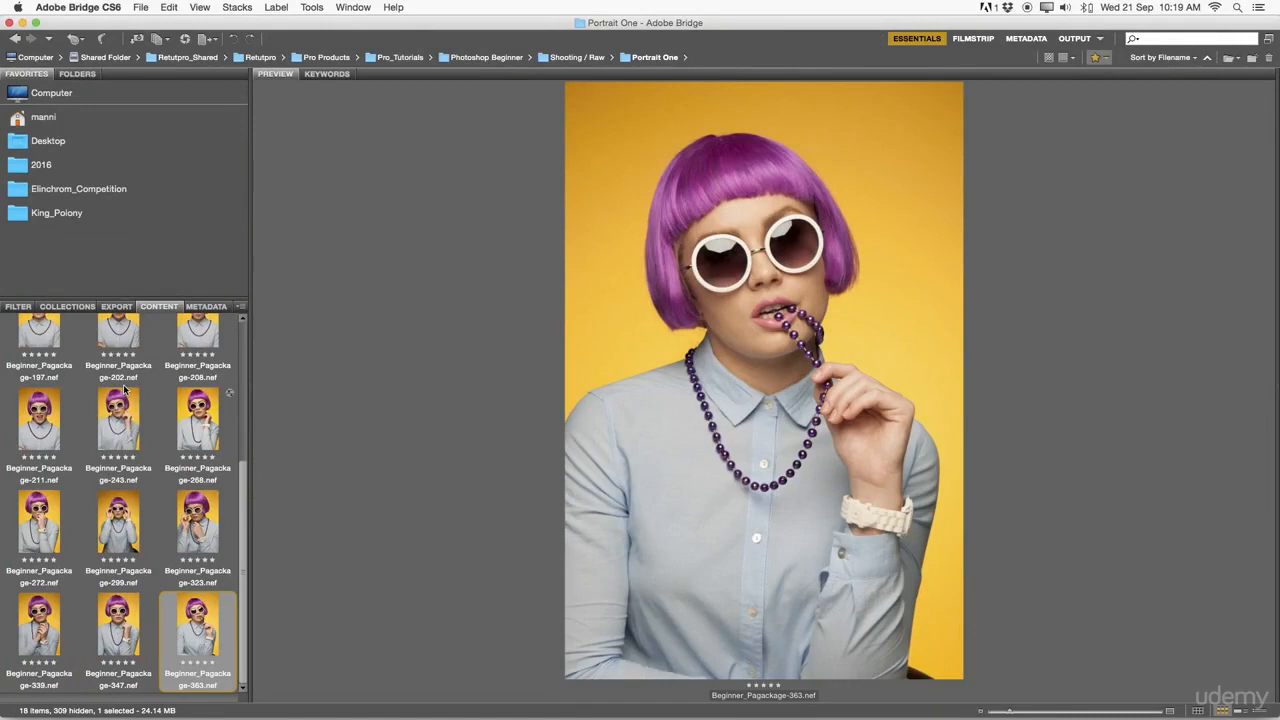
Compare the final rows of five-star portraits in the preview, including Beginner_Pagackage-347.nef, -339.nef and -323.nef.
{"action": "key", "text": "Left"}
{"action": "key", "text": "Left"}
{"action": "key", "text": "Left"}
{"action": "key", "text": "Right"}
{"action": "key", "text": "Left"}
{"action": "key", "text": "Left"}
{"action": "key", "text": "Left"}
{"action": "key", "text": "Down"}
{"action": "key", "text": "Right"}
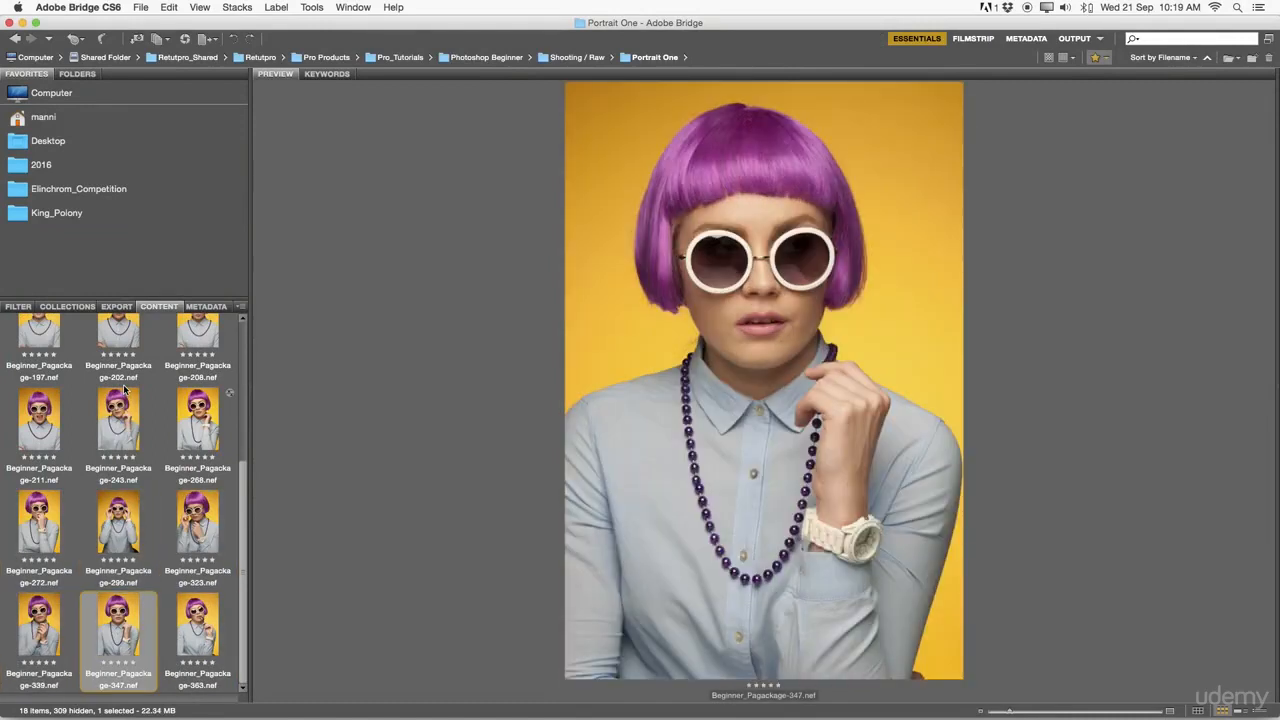
{"action": "key", "text": "Left"}
{"action": "key", "text": "Up"}
{"action": "key", "text": "Down"}
{"action": "key", "text": "Up"}
{"action": "key", "text": "Down"}
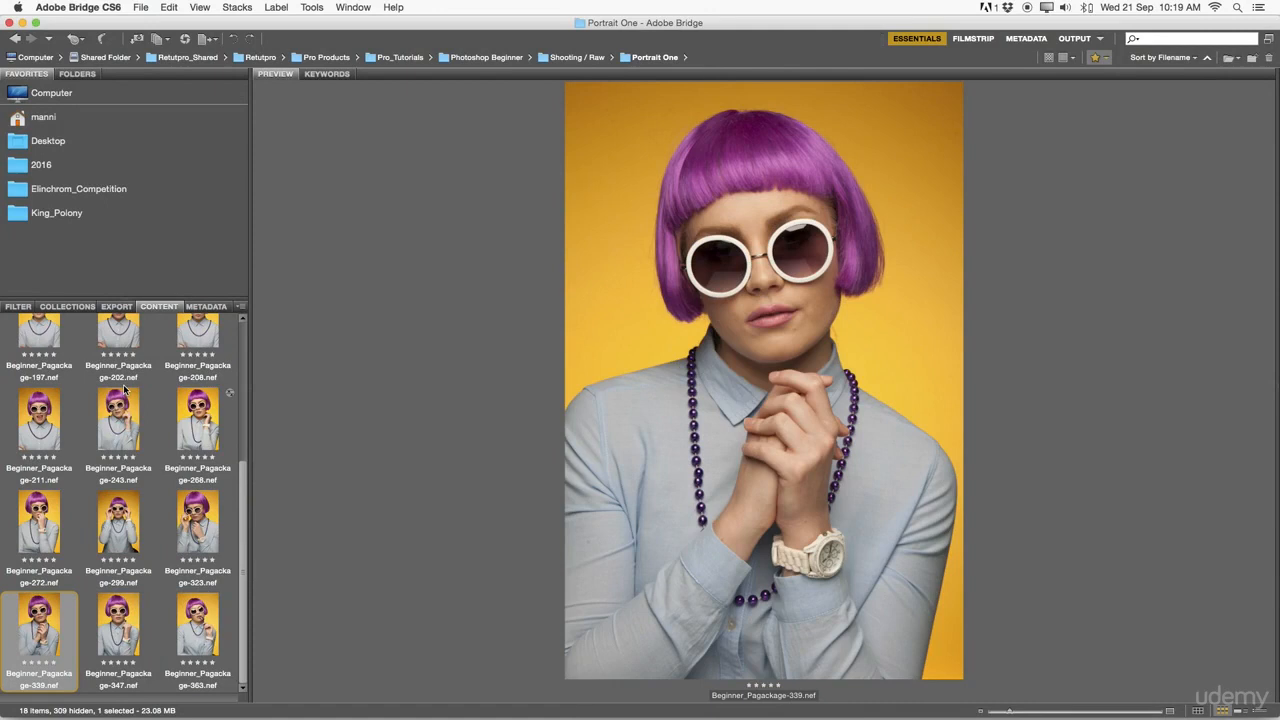
{"action": "key", "text": "Up"}
{"action": "key", "text": "Up"}
{"action": "key", "text": "Right"}
{"action": "key", "text": "Right"}
{"action": "key", "text": "Down"}
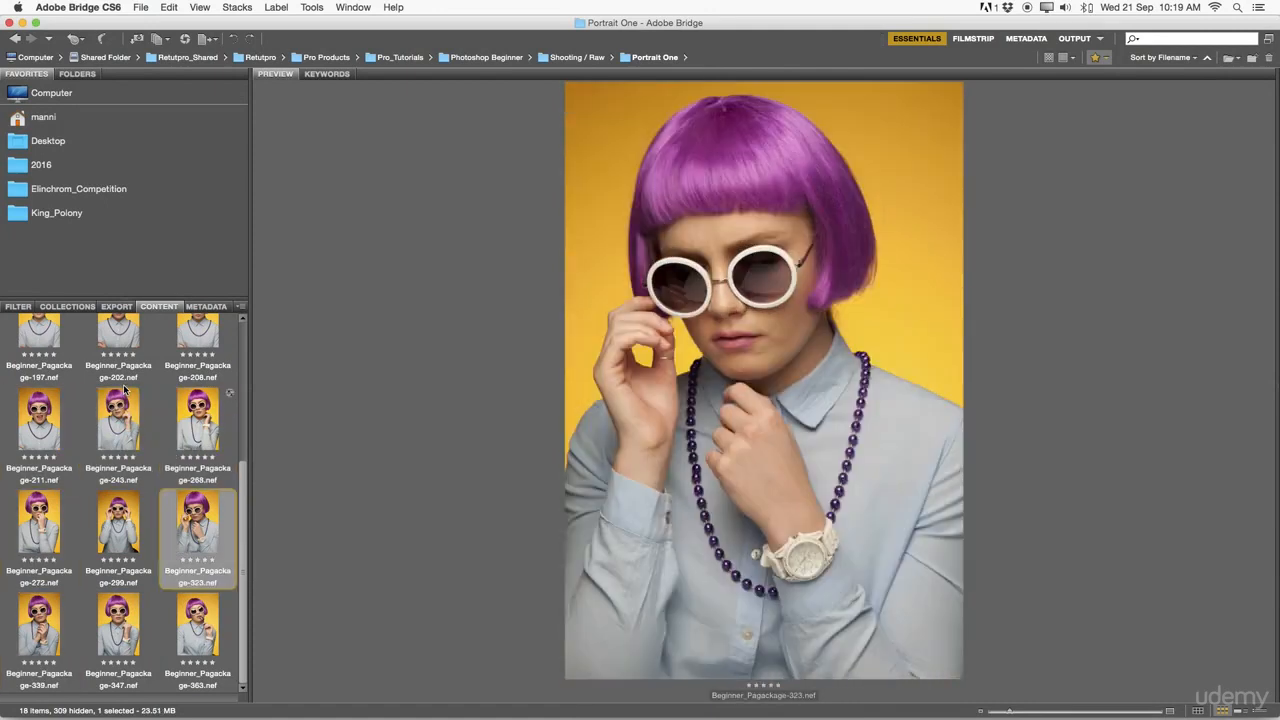
{"action": "key", "text": "Up"}
{"action": "key", "text": "Up"}
{"action": "key", "text": "Down"}
{"action": "key", "text": "Down"}
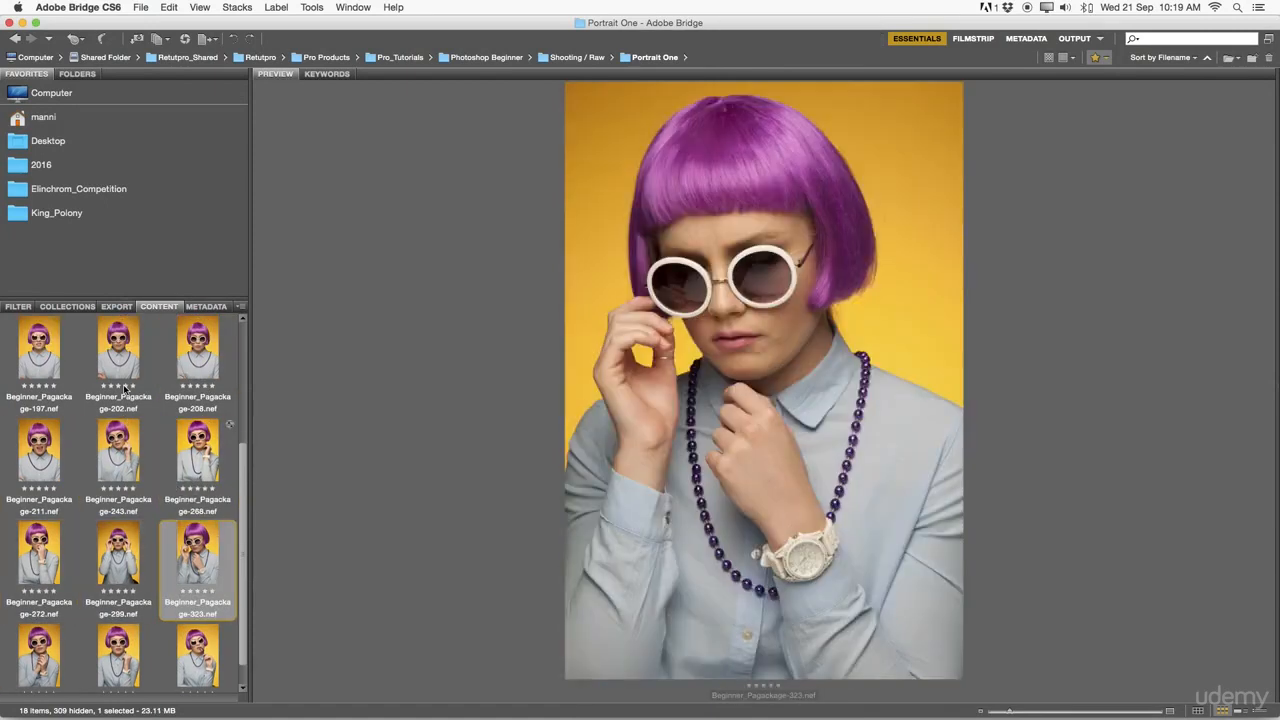
Select Beginner_Pagackage-363.nef, the last five-star photo, and open it in Camera Raw.
{"action": "key", "text": "Down"}
{"action": "key", "text": "Left"}
{"action": "key", "text": "Right"}
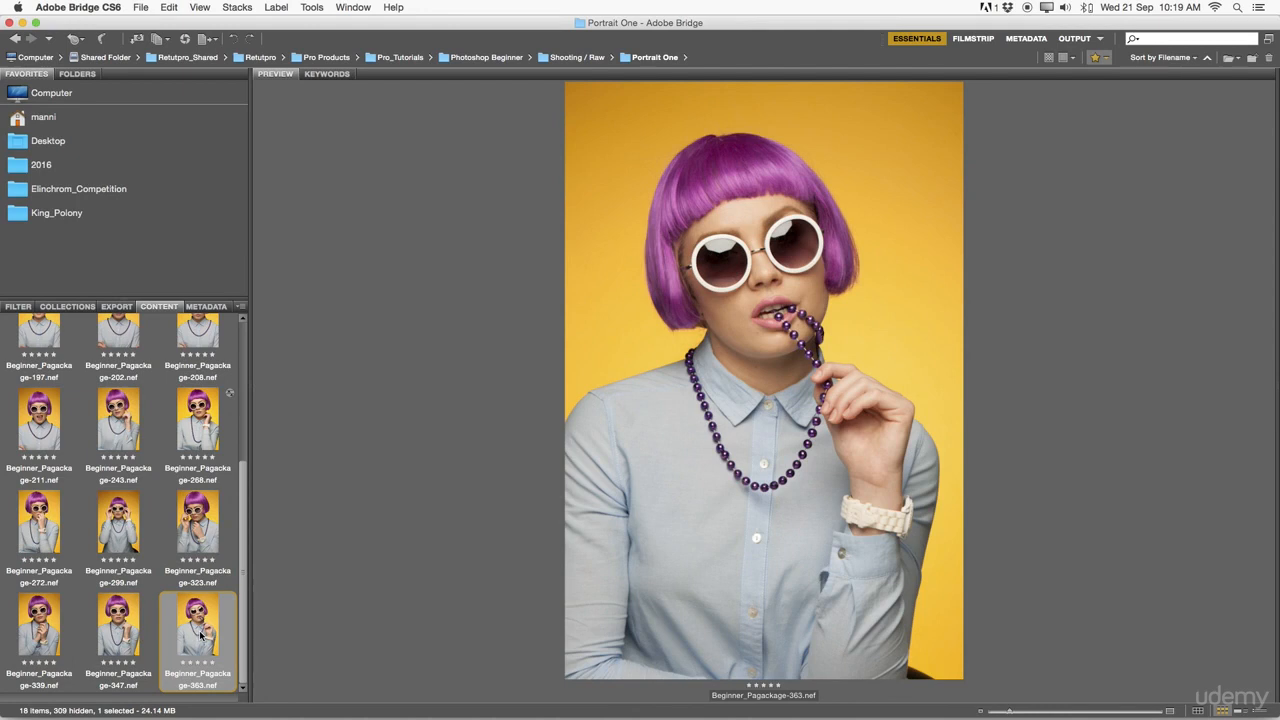
{"action": "double_click", "coordinate": [200, 635]}
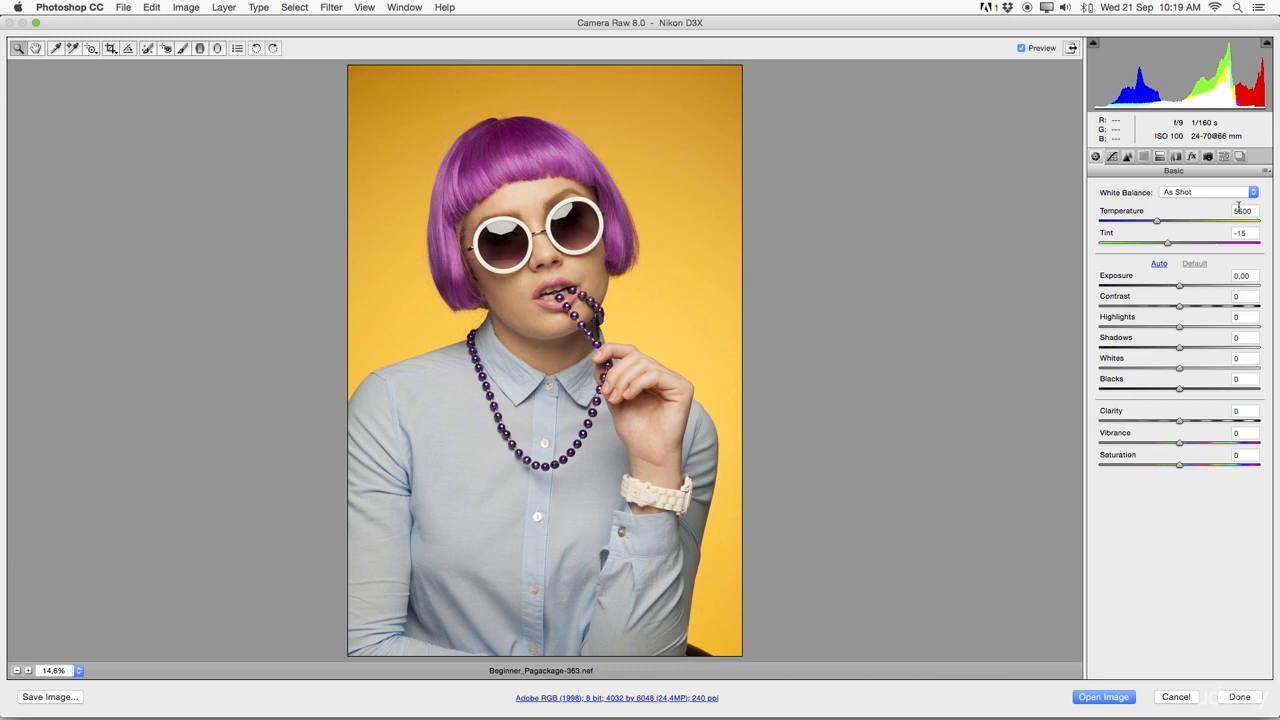
Set the raw photo's Exposure to -0.05 and Contrast to +14.
{"action": "left_click", "coordinate": [1180, 287]}
{"action": "left_click_drag", "start_coordinate": [1180, 287], "coordinate": [1180, 287]}
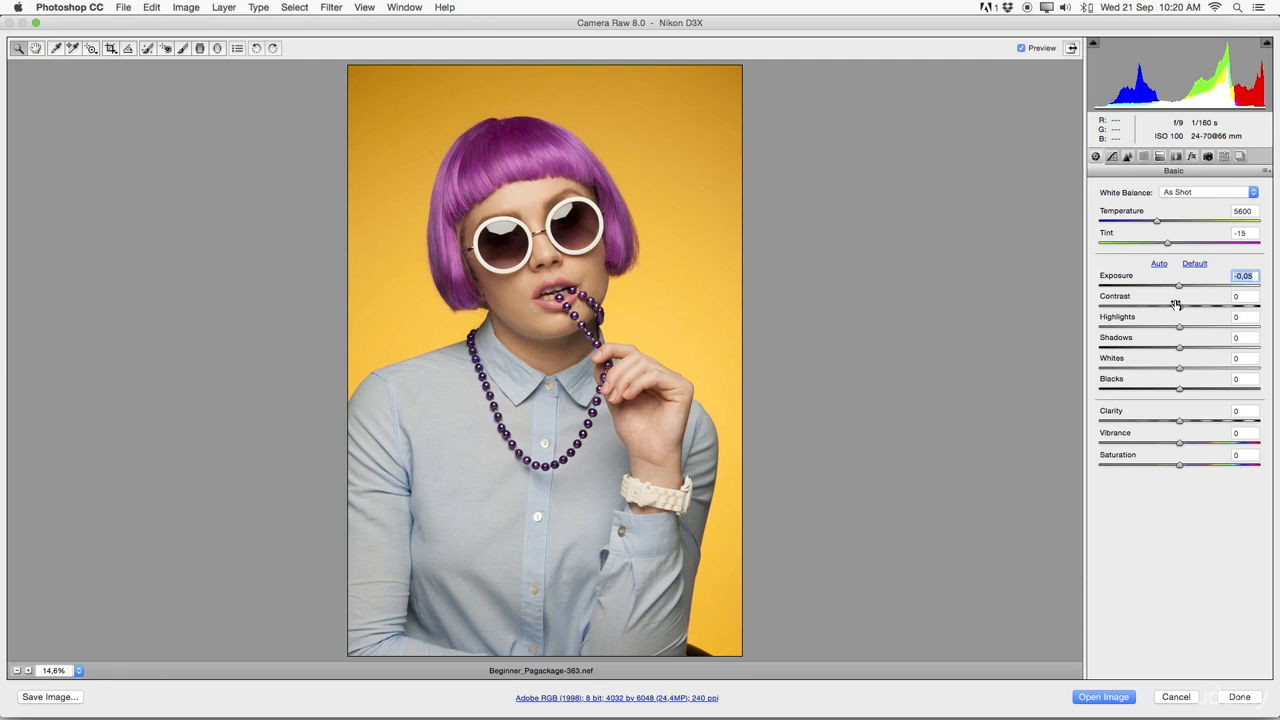
{"action": "left_click_drag", "start_coordinate": [1181, 305], "coordinate": [1193, 308]}
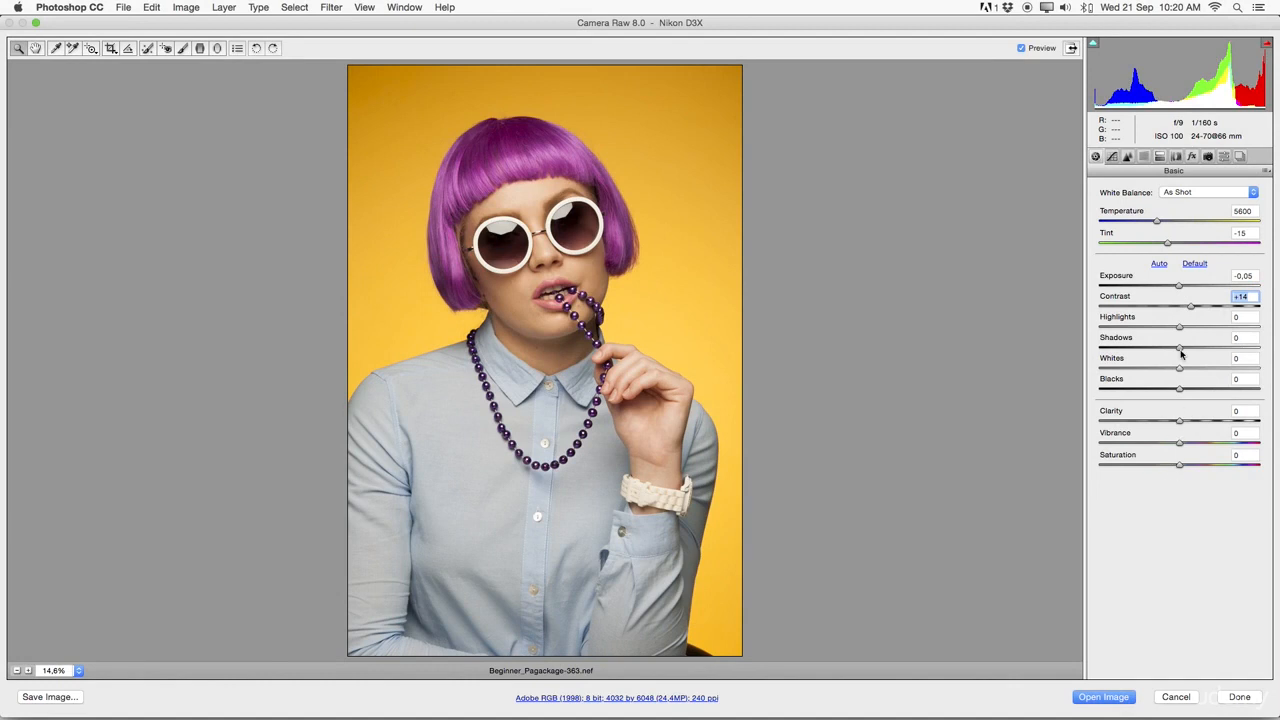
Set Saturation to +4, Blacks to -11, Whites to +6, Highlights to +7 and Shadows to -3.
{"action": "mouse_move", "coordinate": [1178, 466]}
{"action": "left_mouse_down"}
{"action": "mouse_move", "coordinate": [1277, 466]}
{"action": "mouse_move", "coordinate": [1094, 466]}
{"action": "mouse_move", "coordinate": [1181, 466]}
{"action": "left_mouse_up"}
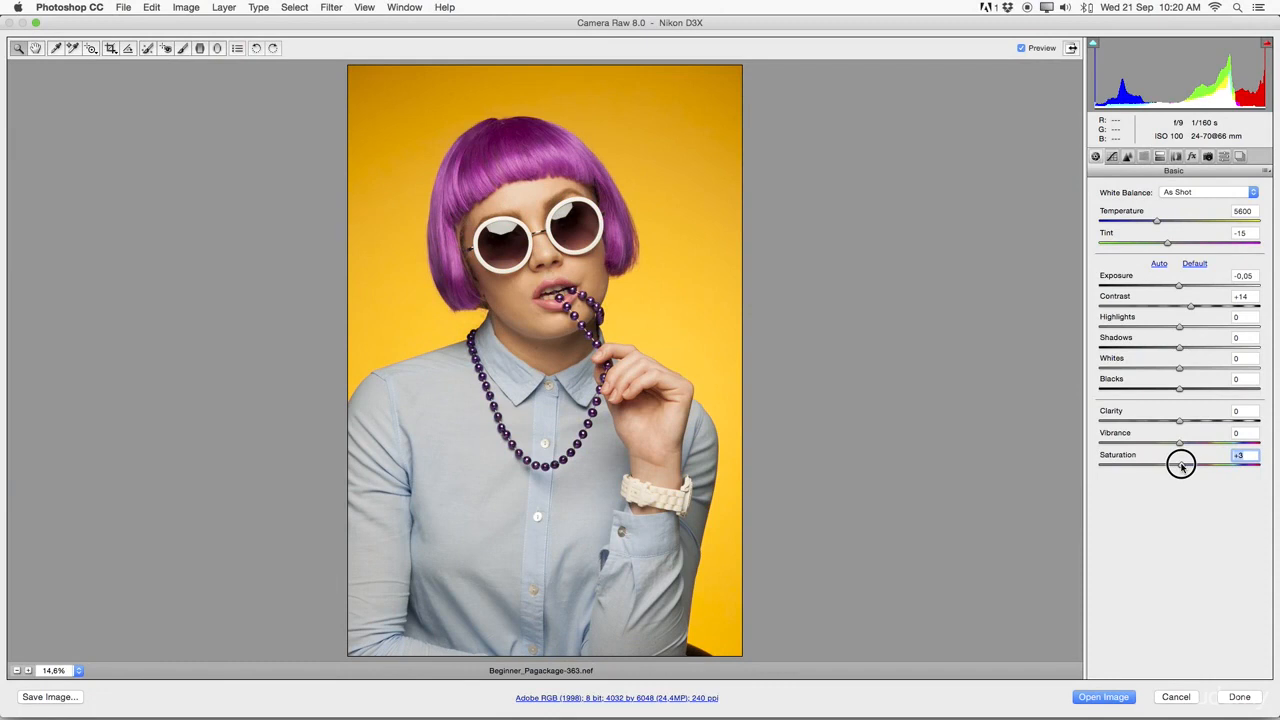
{"action": "left_click_drag", "start_coordinate": [1181, 466], "coordinate": [1183, 466]}
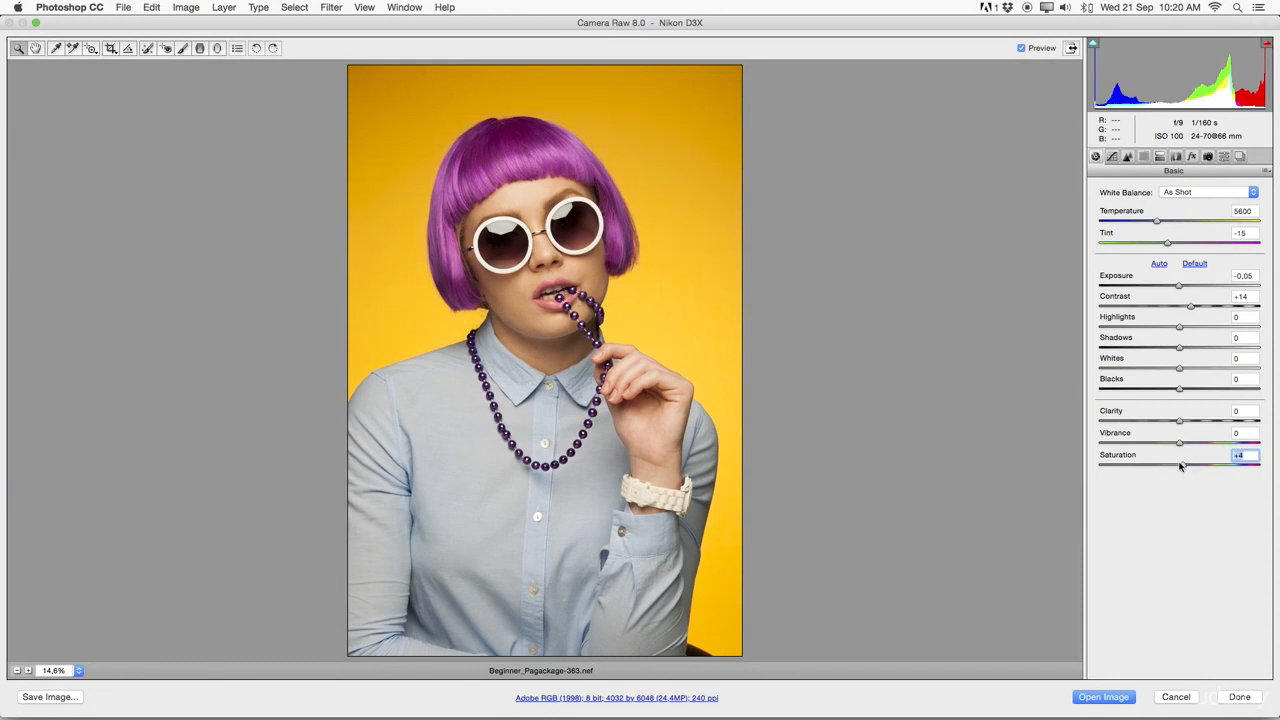
{"action": "mouse_move", "coordinate": [1180, 391]}
{"action": "left_mouse_down"}
{"action": "mouse_move", "coordinate": [1168, 389]}
{"action": "mouse_move", "coordinate": [1183, 370]}
{"action": "left_mouse_up"}
{"action": "mouse_move", "coordinate": [1179, 327]}
{"action": "left_mouse_down"}
{"action": "mouse_move", "coordinate": [1177, 346]}
{"action": "mouse_move", "coordinate": [1111, 346]}
{"action": "mouse_move", "coordinate": [1220, 343]}
{"action": "mouse_move", "coordinate": [1137, 350]}
{"action": "mouse_move", "coordinate": [1177, 347]}
{"action": "left_mouse_up"}
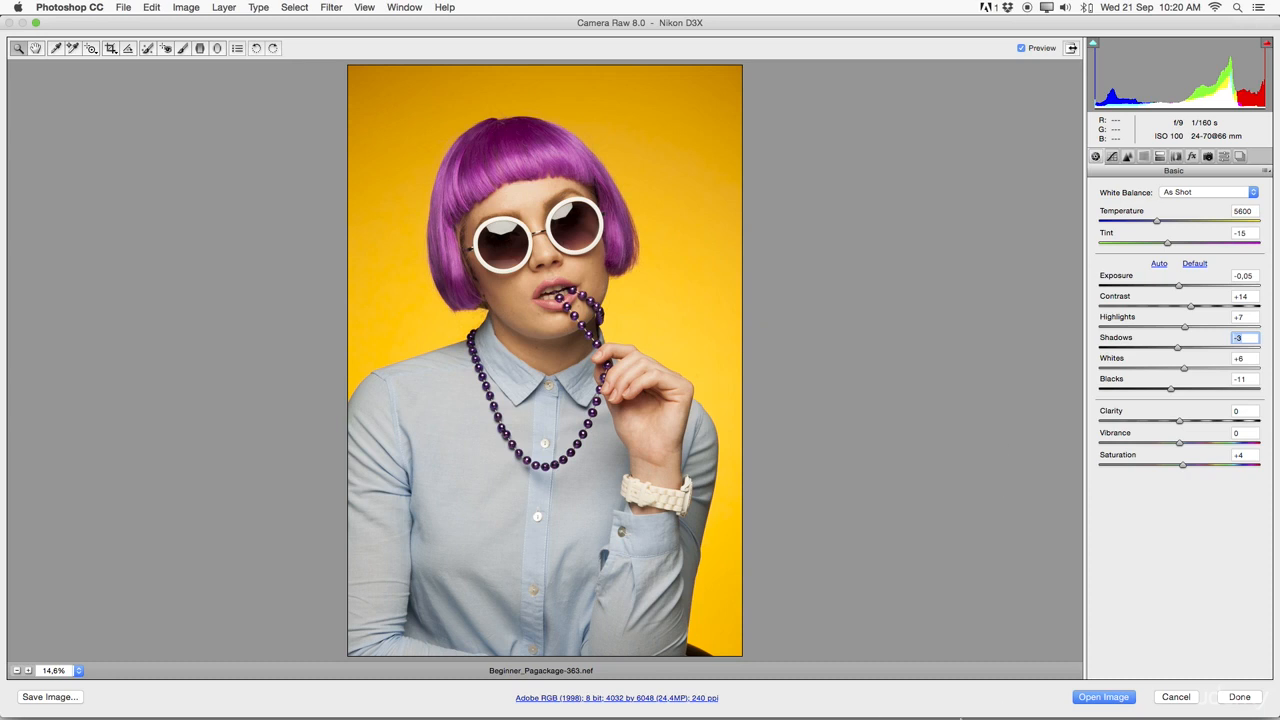
Open the adjusted raw photo as a normal image in Photoshop and show it in full screen mode with the menu bar.
{"action": "left_click", "coordinate": [1105, 697]}
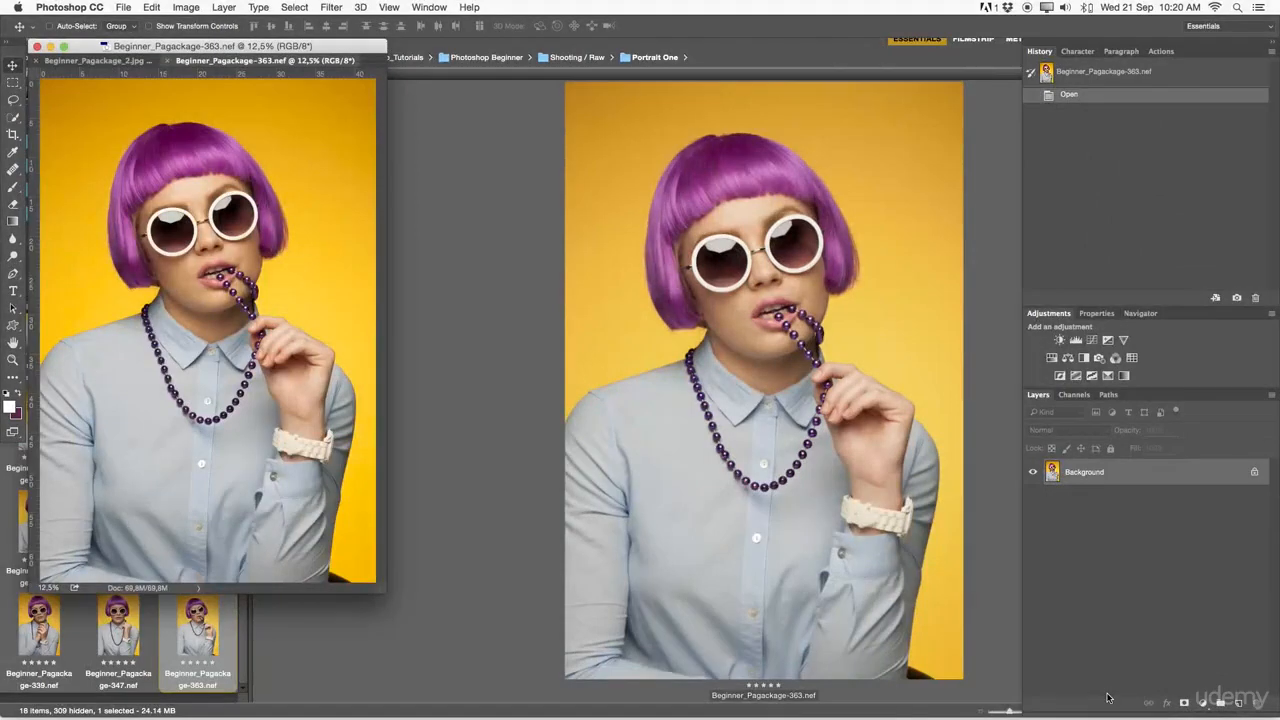
{"action": "key", "text": "f"}
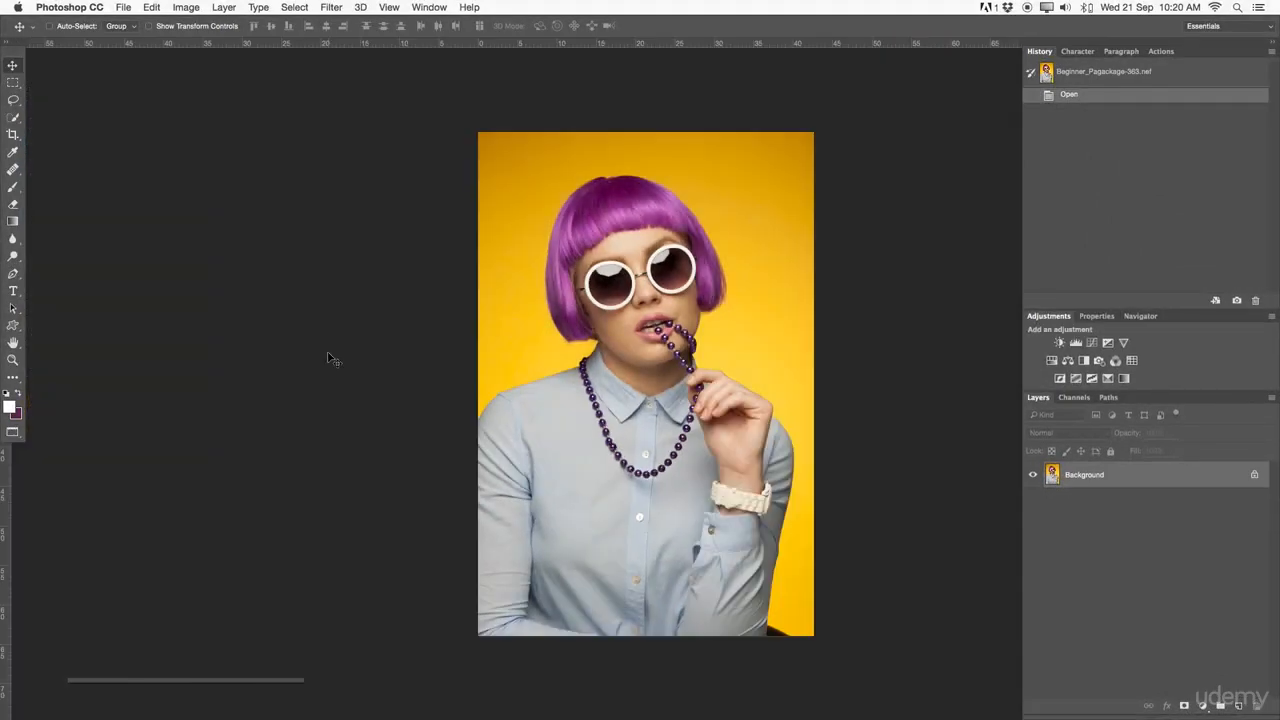
{"action": "left_click_drag", "start_coordinate": [624, 330], "coordinate": [474, 314]}
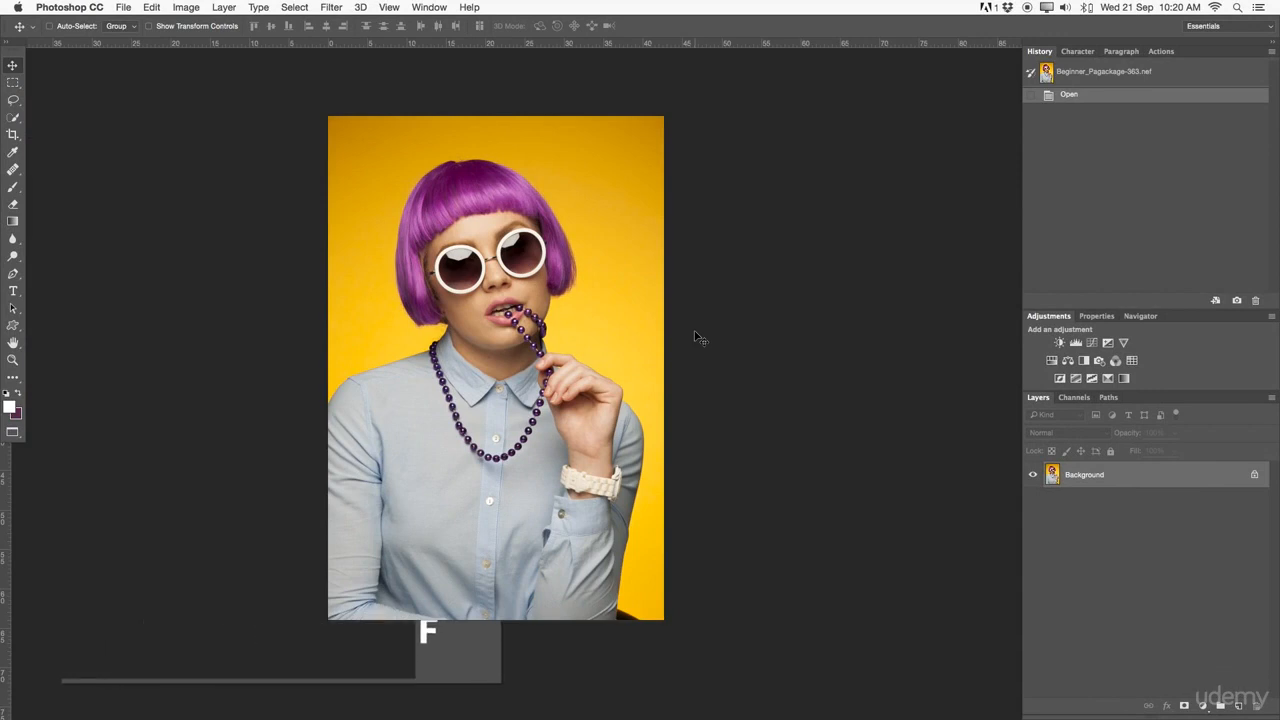
Convert the locked Background into a regular layer named Layer 0 and examine the portrait's face and necklace up close.
{"action": "double_click", "coordinate": [1174, 482]}
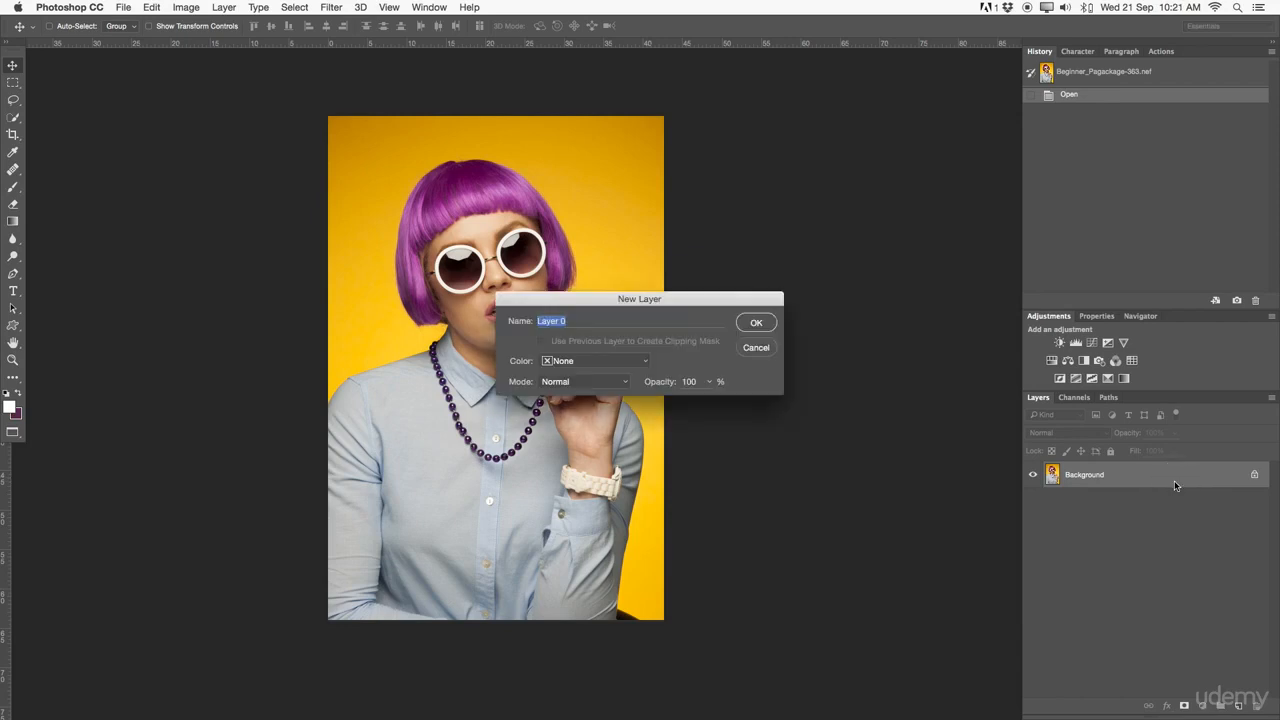
{"action": "left_click", "coordinate": [744, 321]}
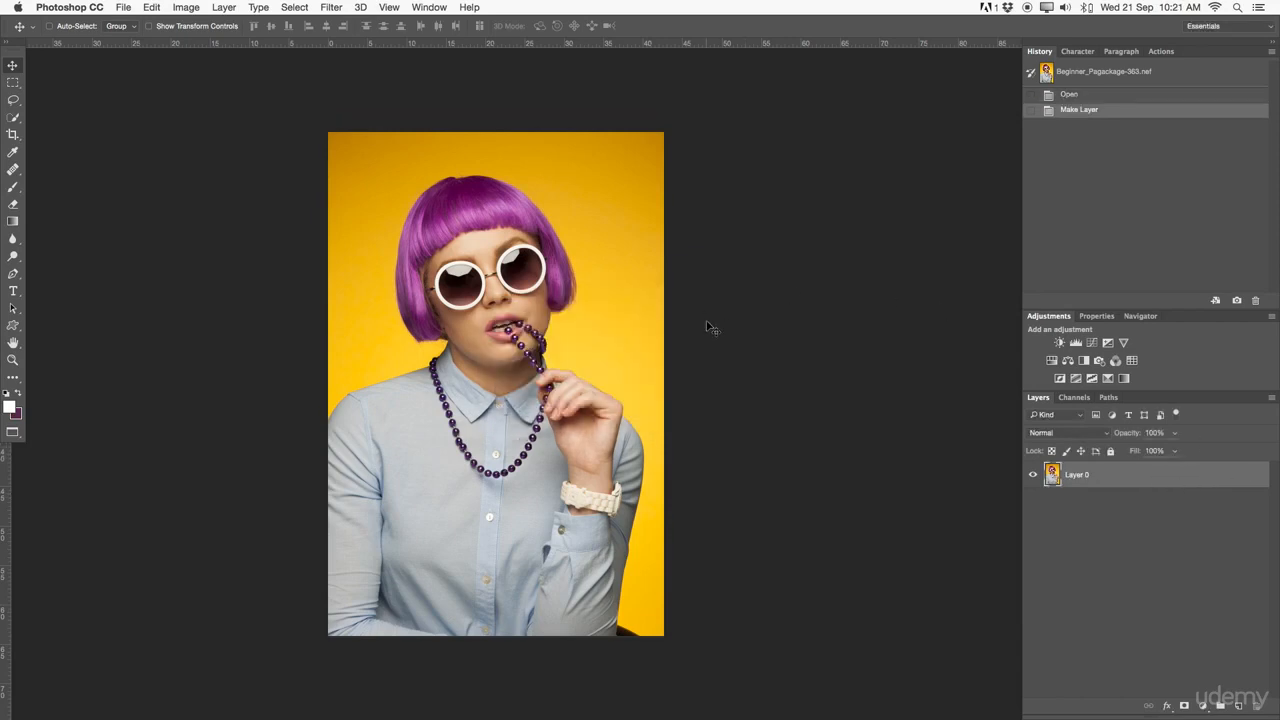
{"action": "key", "text": "z"}
{"action": "left_click", "coordinate": [666, 329]}
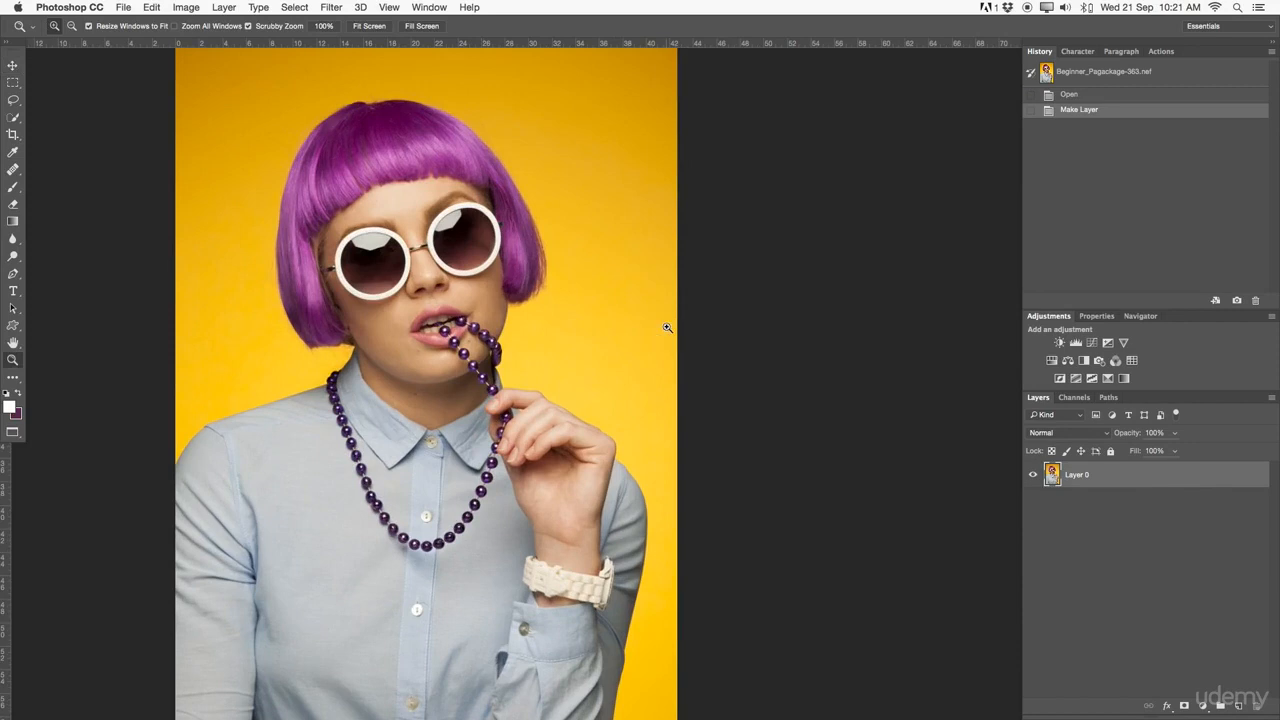
{"action": "left_click", "coordinate": [668, 335]}
{"action": "left_click", "coordinate": [627, 334]}
{"action": "left_click", "coordinate": [686, 343]}
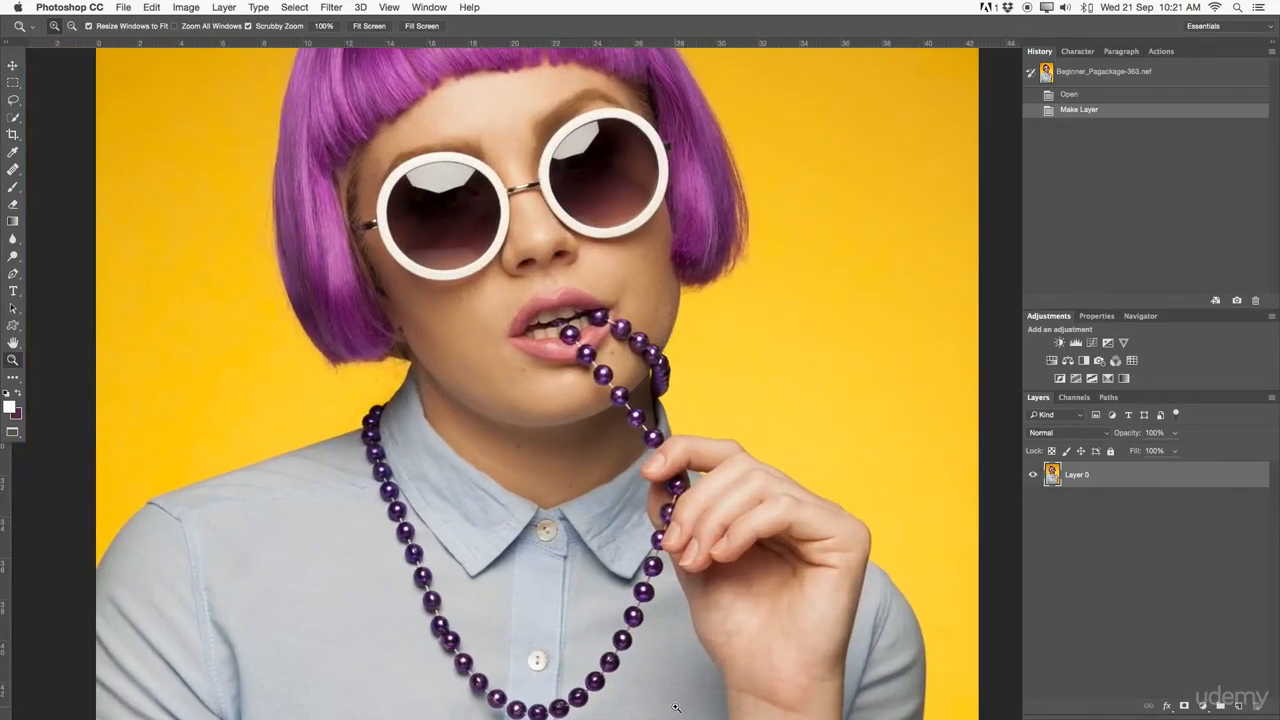
Switch to Adobe Bridge and look through the five-star portraits preceding Beginner_Pagackage-363.nef, stopping at Beginner_Pagackage-268.nef.
{"action": "left_click", "coordinate": [605, 702]}
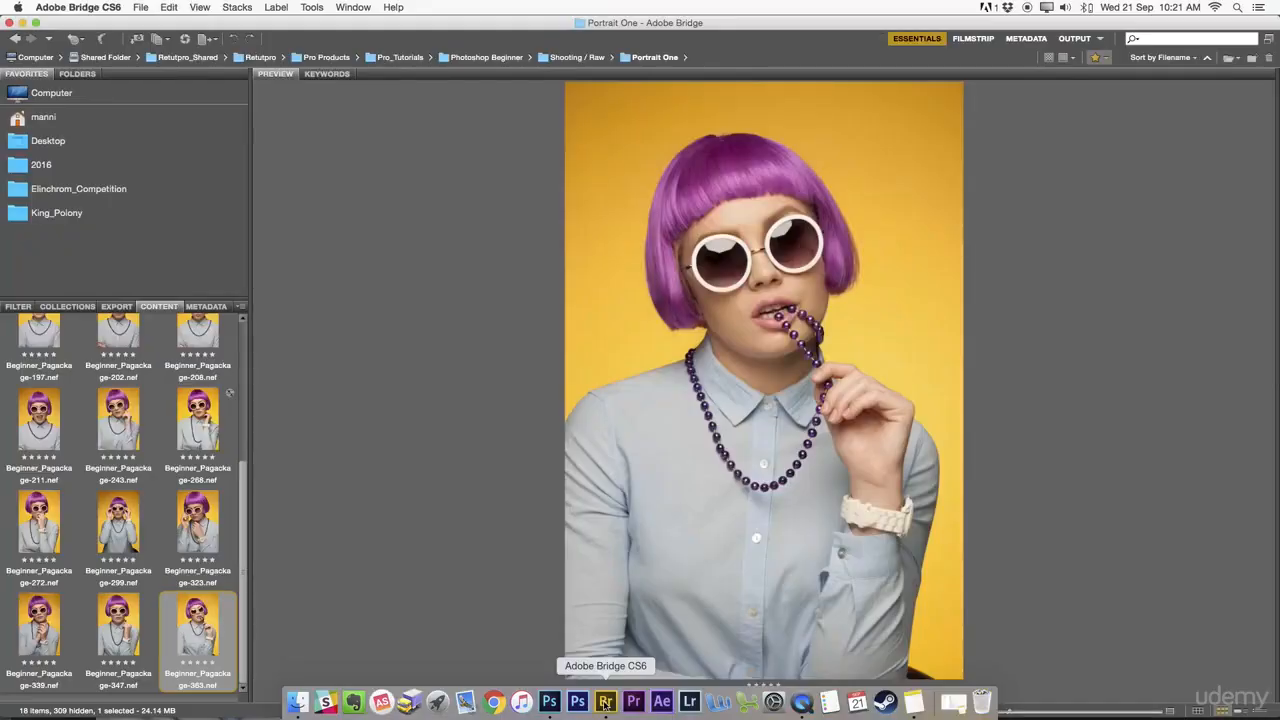
{"action": "key", "text": "Left"}
{"action": "key", "text": "Left"}
{"action": "key", "text": "Left"}
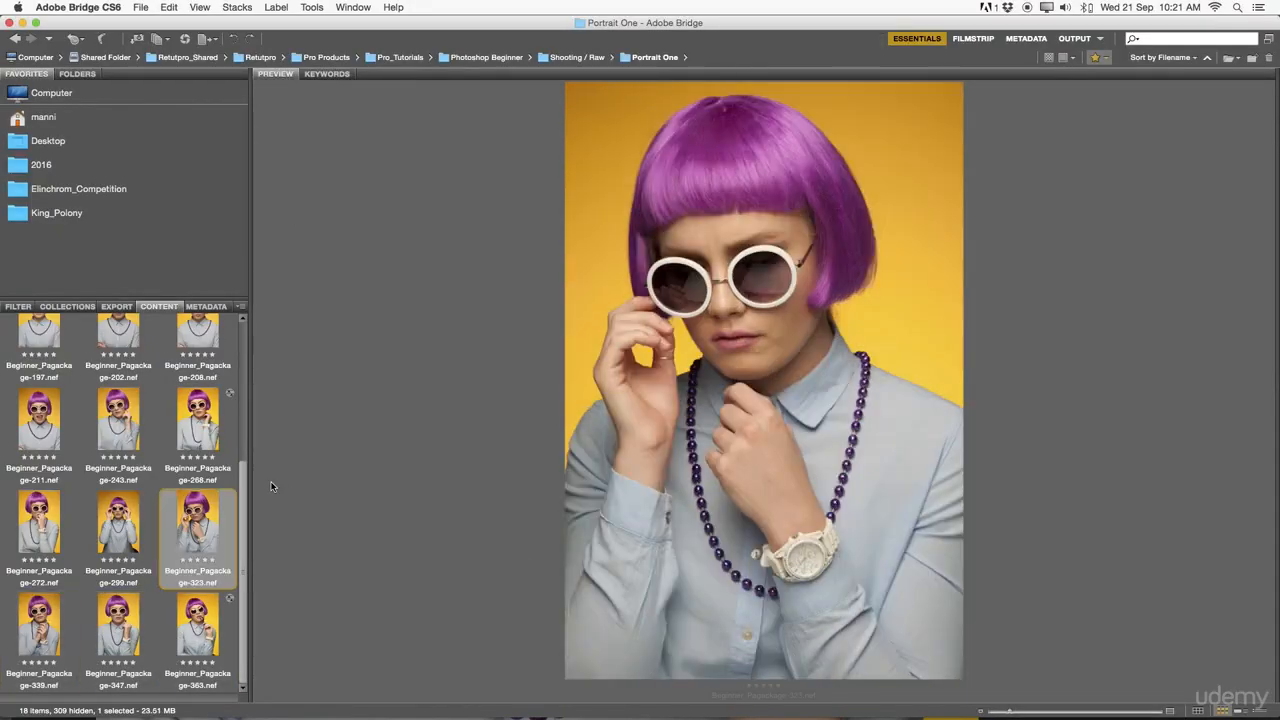
{"action": "key", "text": "Left"}
{"action": "key", "text": "Left"}
{"action": "key", "text": "Left"}
{"action": "key", "text": "Left"}
{"action": "key", "text": "Left"}
{"action": "key", "text": "Left"}
{"action": "key", "text": "Left"}
{"action": "key", "text": "Left"}
{"action": "key", "text": "Left"}
{"action": "key", "text": "Left"}
{"action": "key", "text": "Left"}
{"action": "key", "text": "Left"}
{"action": "key", "text": "Left"}
{"action": "key", "text": "Left"}
{"action": "key", "text": "Right"}
{"action": "key", "text": "Right"}
{"action": "key", "text": "Right"}
{"action": "key", "text": "Right"}
{"action": "key", "text": "Right"}
{"action": "key", "text": "Right"}
{"action": "key", "text": "Right"}
{"action": "key", "text": "Right"}
{"action": "key", "text": "Right"}
{"action": "key", "text": "Right"}
{"action": "key", "text": "Right"}
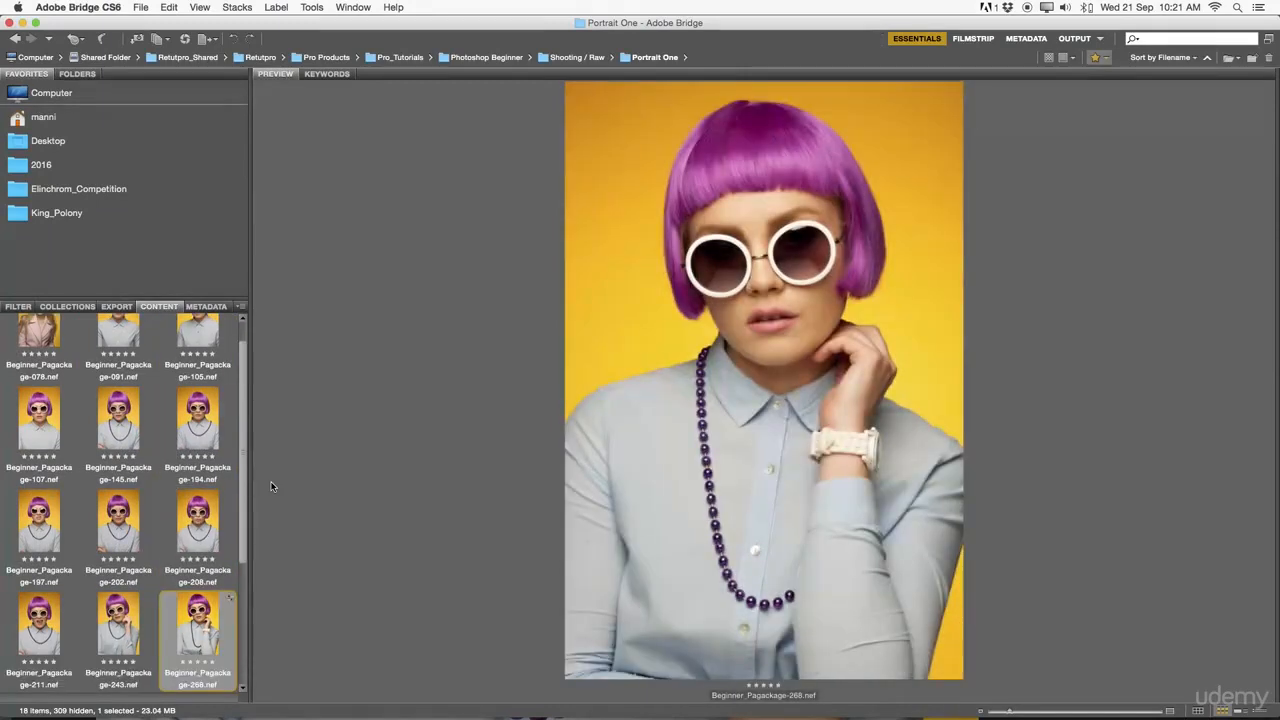